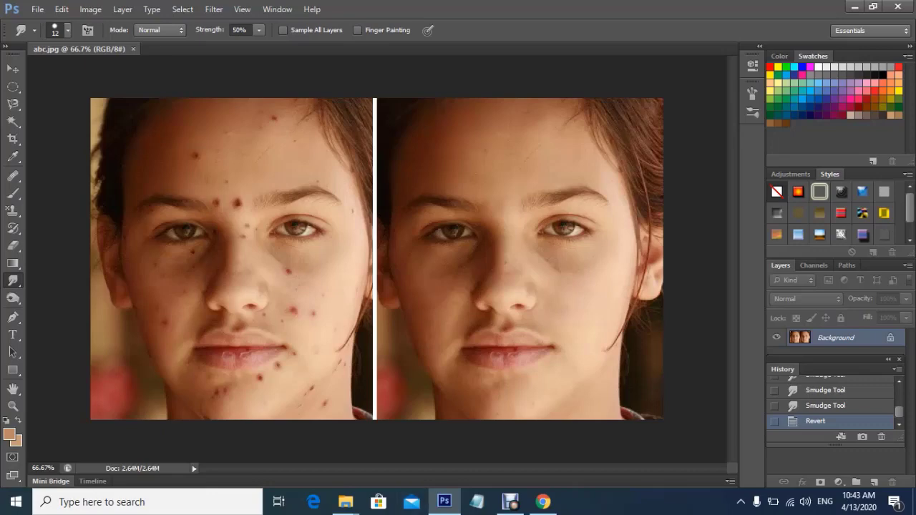
Sample clean forehead skin with the Healing Brush Tool and apply it above the eyebrows on the left-hand portrait.
{"action": "key", "text": "ctrl+plus"}
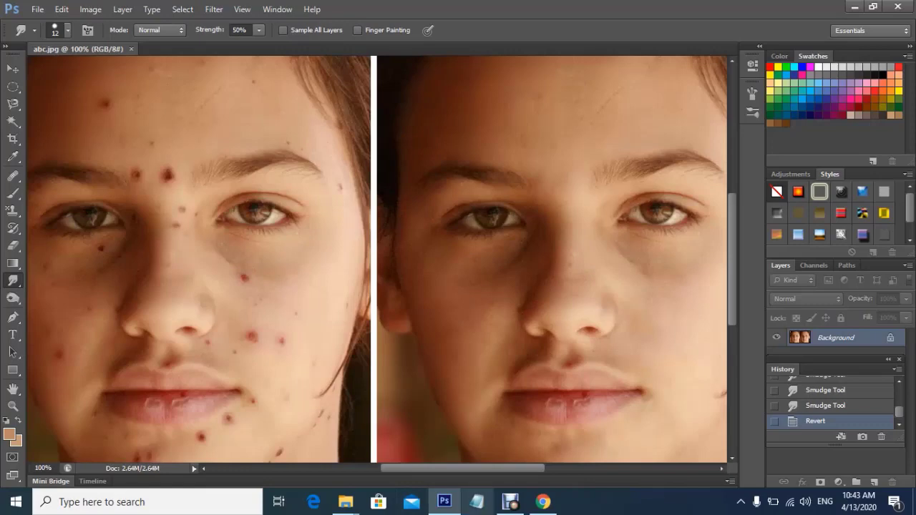
{"action": "left_click_drag", "start_coordinate": [462, 468], "coordinate": [430, 469]}
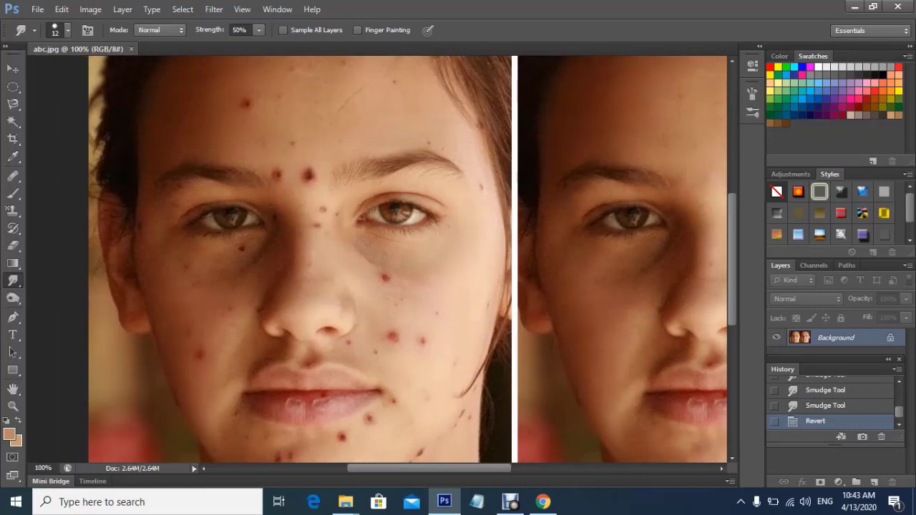
{"action": "mouse_move", "coordinate": [731, 260]}
{"action": "left_mouse_down"}
{"action": "mouse_move", "coordinate": [731, 293]}
{"action": "mouse_move", "coordinate": [731, 269]}
{"action": "left_mouse_up"}
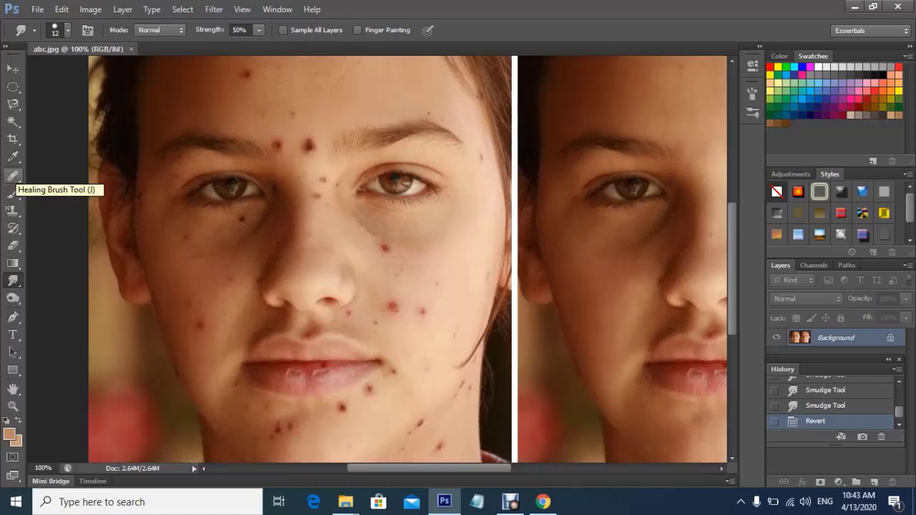
{"action": "left_click", "coordinate": [13, 176]}
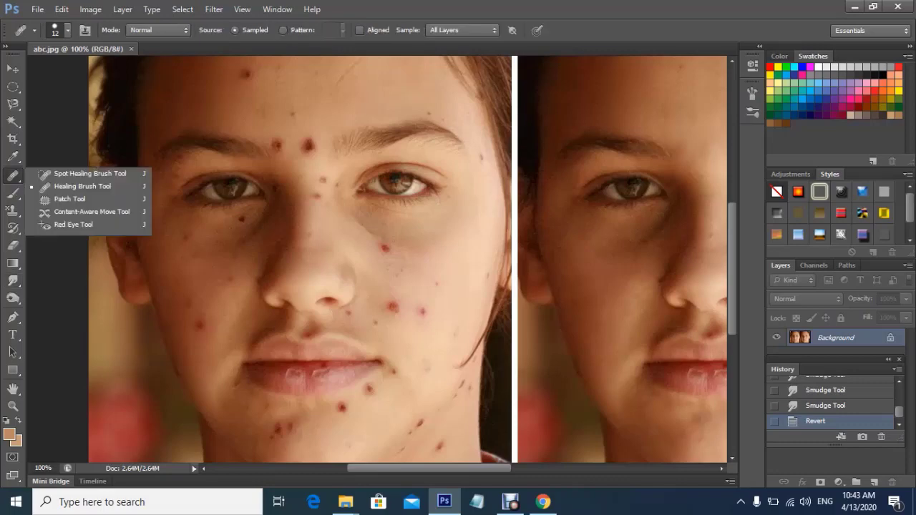
{"action": "left_click", "coordinate": [82, 186]}
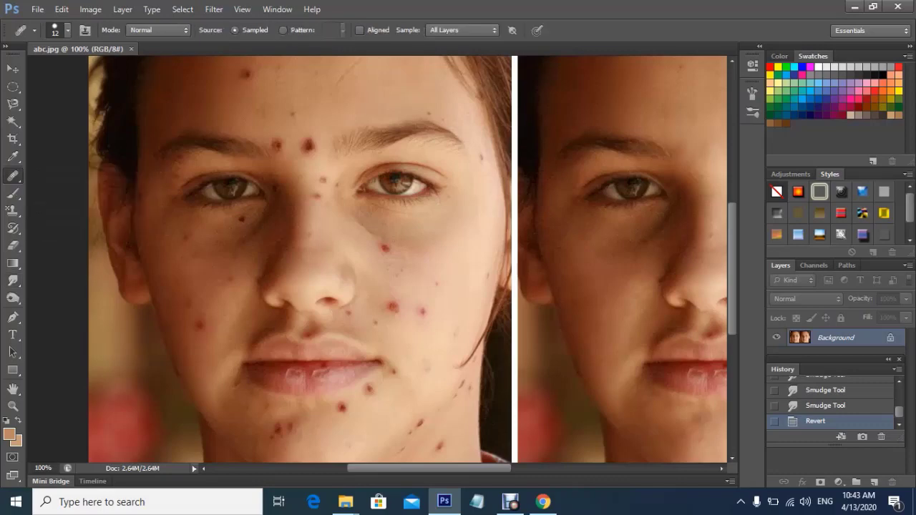
{"action": "scroll", "coordinate": [290, 335], "scroll_direction": "up", "scroll_amount": 1}
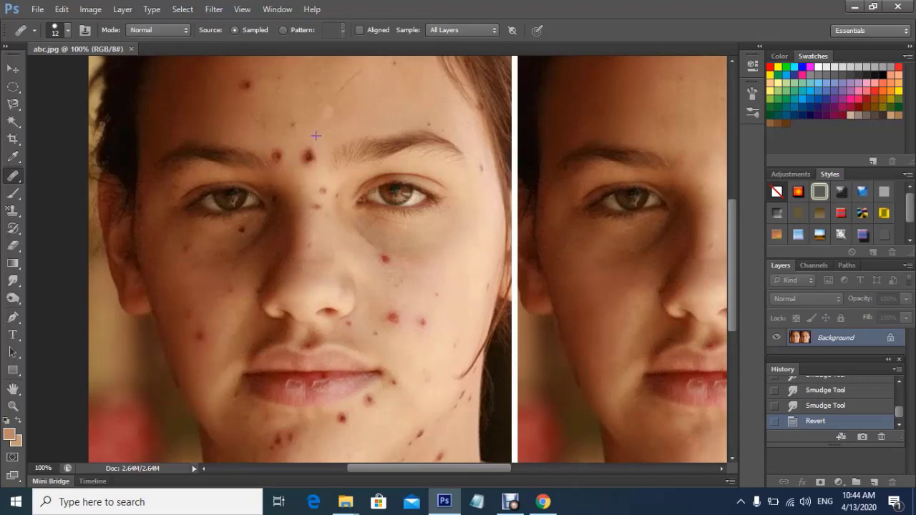
{"action": "mouse_move", "coordinate": [326, 118]}
{"action": "left_mouse_down"}
{"action": "mouse_move", "coordinate": [321, 127]}
{"action": "mouse_move", "coordinate": [328, 117]}
{"action": "left_mouse_up"}
{"action": "left_click", "coordinate": [321, 127]}
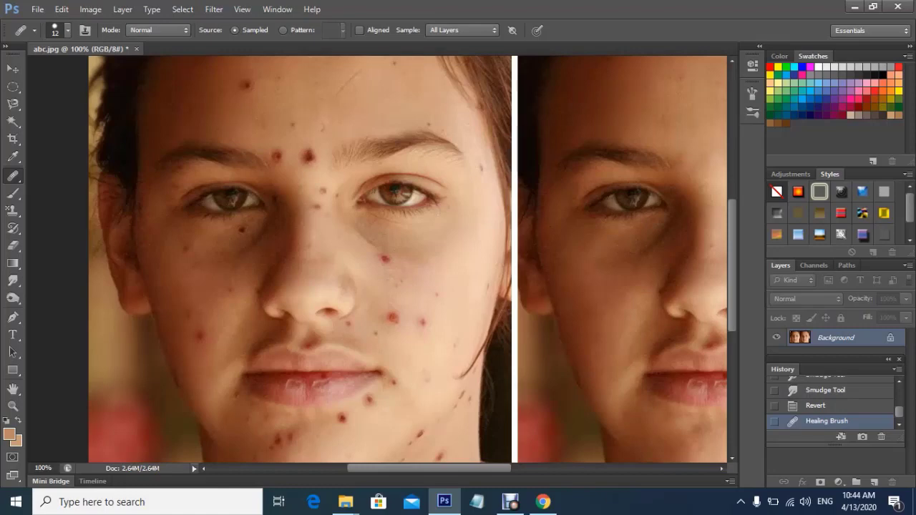
Heal the large dark spot between the eyebrows using skin sampled nearby.
{"action": "left_click_drag", "start_coordinate": [322, 191], "coordinate": [328, 188]}
{"action": "left_click", "coordinate": [312, 155]}
{"action": "left_click", "coordinate": [312, 155]}
{"action": "left_click", "coordinate": [313, 153]}
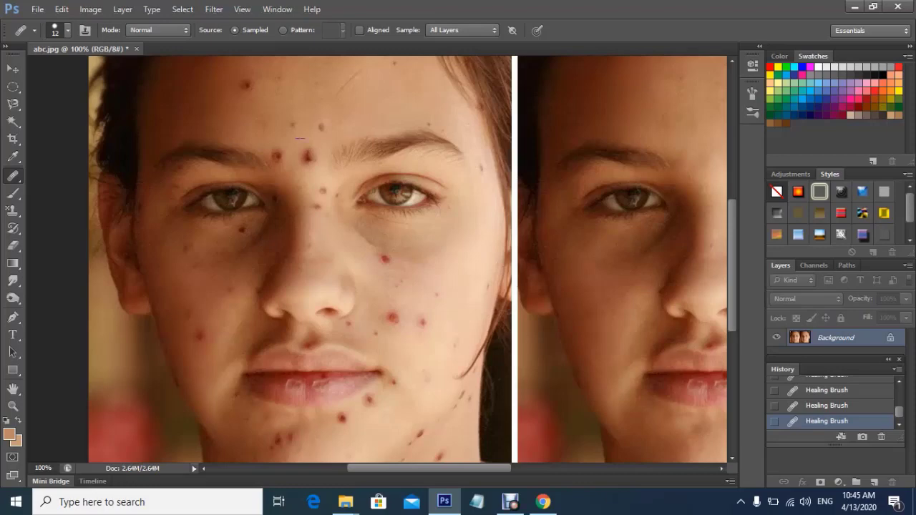
{"action": "left_click", "coordinate": [308, 154]}
Heal the red blemishes on the bright cheek beside the nose, sampling clean cheek skin.
{"action": "key", "text": "ctrl+minus"}
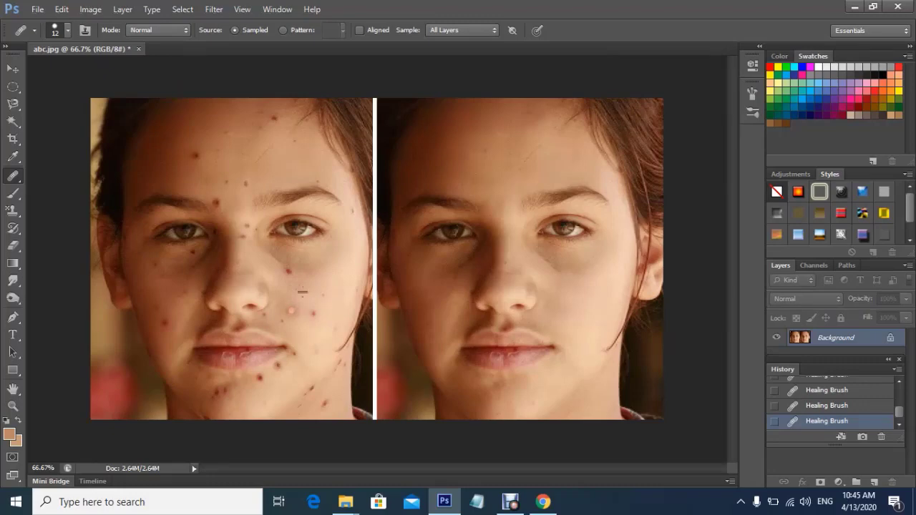
{"action": "left_click", "coordinate": [290, 293], "text": "alt"}
{"action": "left_click", "coordinate": [313, 313]}
{"action": "left_click", "coordinate": [288, 269]}
Heal the spot at the inner end of the eyebrow and the small marks on the nose bridge and lower forehead.
{"action": "key", "text": "ctrl+plus"}
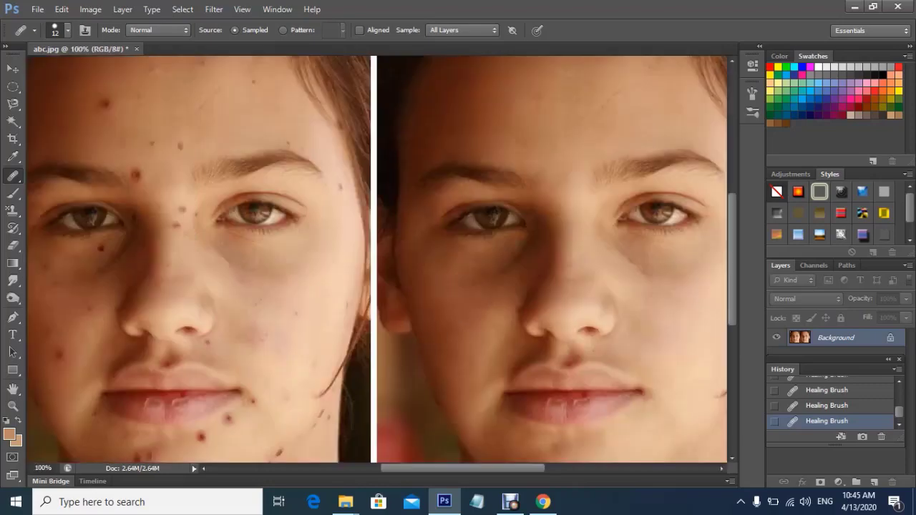
{"action": "left_click_drag", "start_coordinate": [397, 469], "coordinate": [358, 469]}
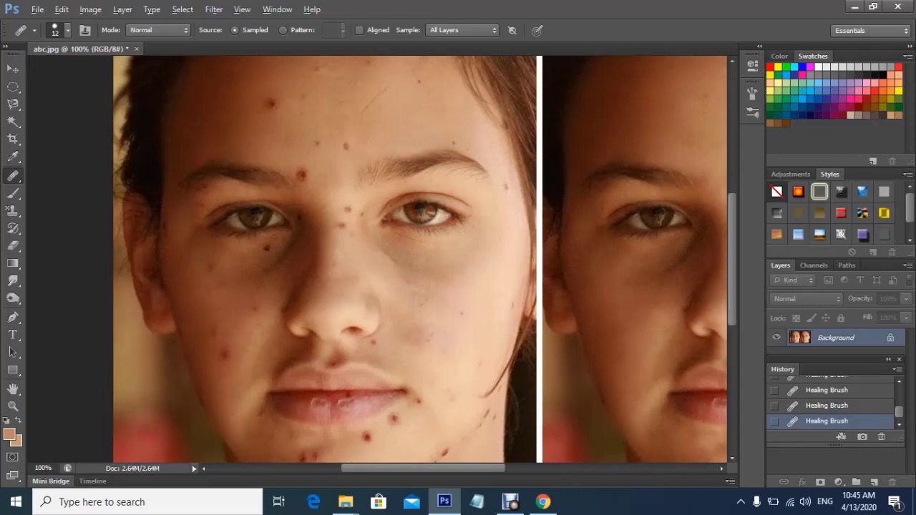
{"action": "left_click", "coordinate": [300, 172]}
{"action": "left_click", "coordinate": [303, 172]}
{"action": "left_click", "coordinate": [304, 174]}
{"action": "left_click_drag", "start_coordinate": [340, 227], "coordinate": [339, 220]}
{"action": "left_click", "coordinate": [344, 158]}
Heal the dark blemish on the upper forehead above the shaded eyebrow.
{"action": "left_click", "coordinate": [272, 102]}
{"action": "left_click_drag", "start_coordinate": [267, 97], "coordinate": [271, 106]}
{"action": "left_click", "coordinate": [279, 103]}
{"action": "left_click", "coordinate": [270, 104]}
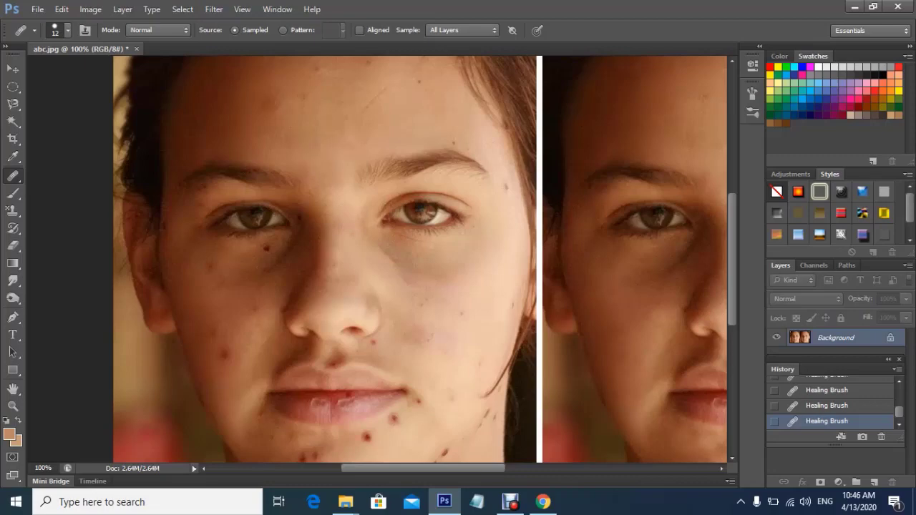
Heal the spots on the chin below the lips with skin sampled beside them.
{"action": "scroll", "coordinate": [451, 205], "scroll_direction": "down", "scroll_amount": 1}
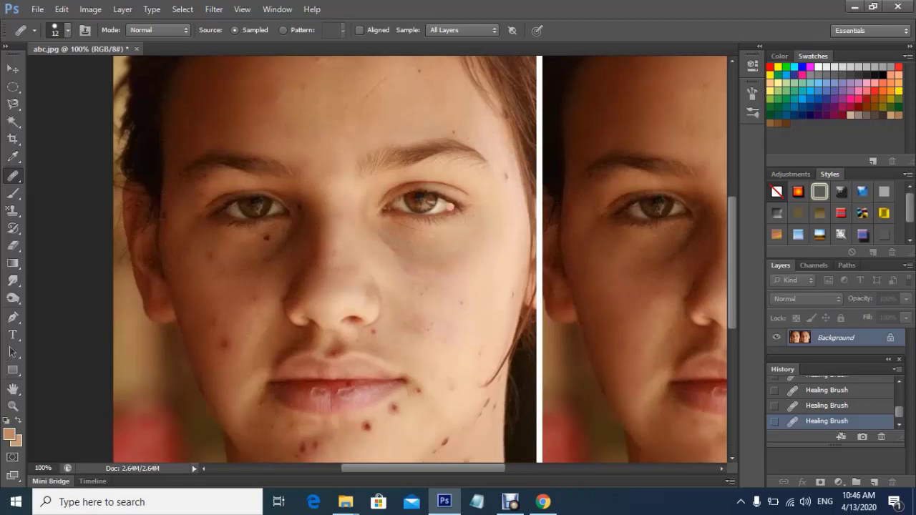
{"action": "scroll", "coordinate": [401, 293], "scroll_direction": "down", "scroll_amount": 1}
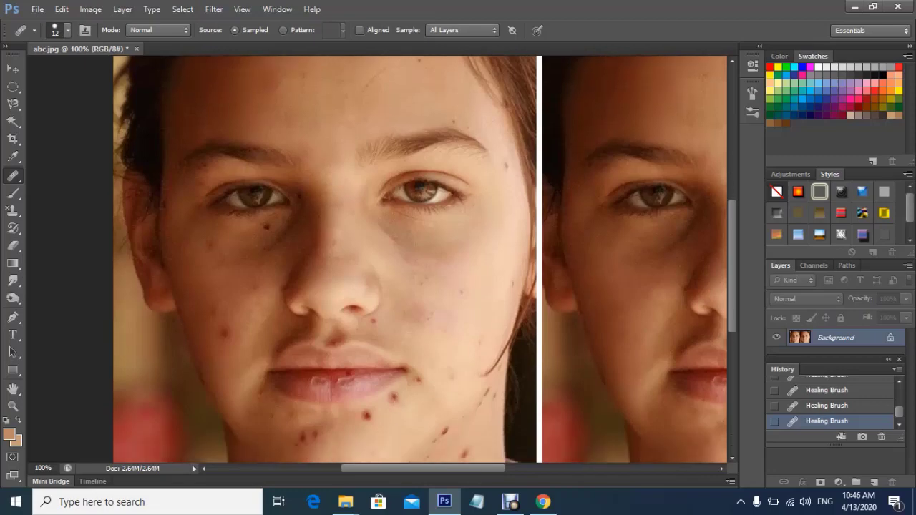
{"action": "left_click", "coordinate": [394, 398]}
{"action": "left_click", "coordinate": [388, 419], "text": "alt"}
{"action": "left_click", "coordinate": [368, 416]}
{"action": "left_click", "coordinate": [367, 413]}
{"action": "left_click_drag", "start_coordinate": [357, 417], "coordinate": [370, 417]}
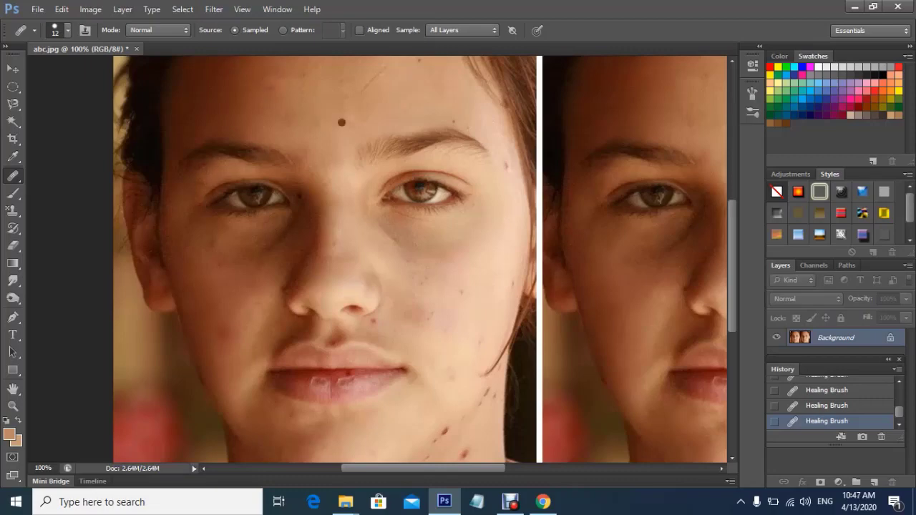
Heal the spots beside the nostril, on the outer cheek and along the jaw and neck.
{"action": "scroll", "coordinate": [440, 352], "scroll_direction": "down", "scroll_amount": 1}
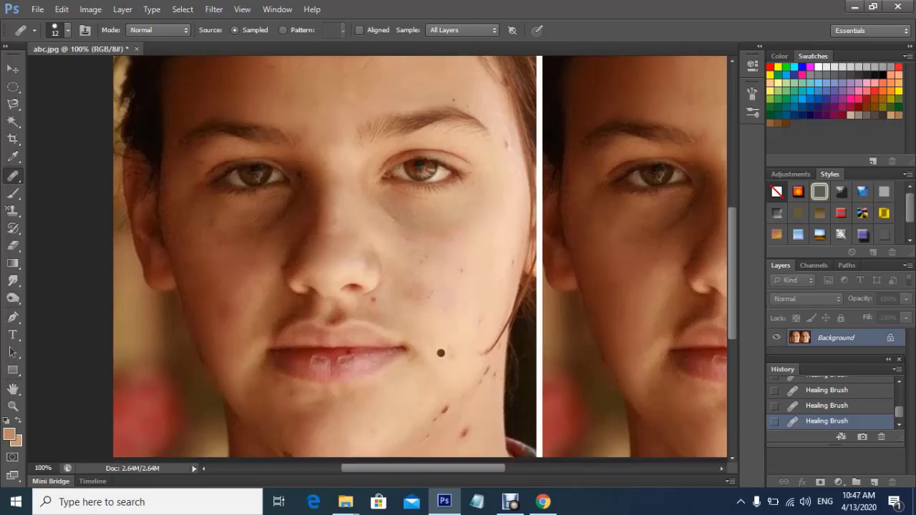
{"action": "left_click", "coordinate": [373, 309]}
{"action": "left_click_drag", "start_coordinate": [485, 314], "coordinate": [474, 326]}
{"action": "scroll", "coordinate": [493, 391], "scroll_direction": "down", "scroll_amount": 1}
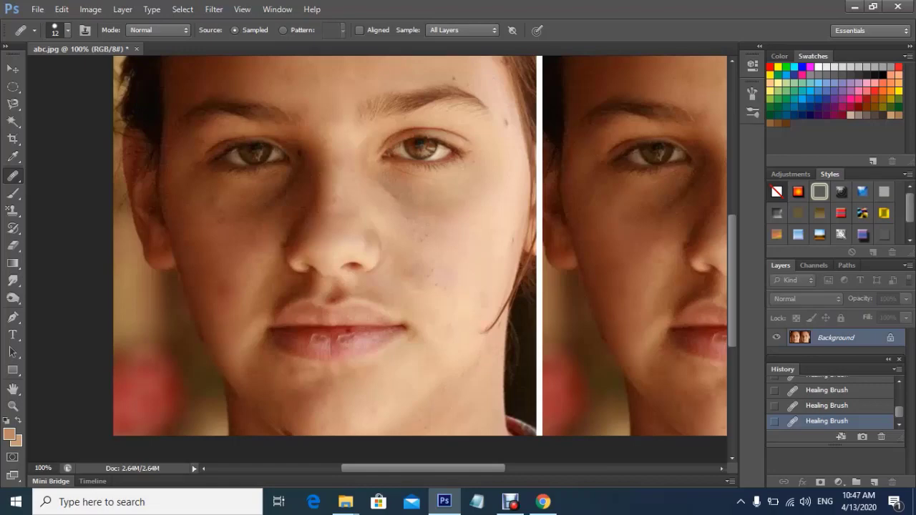
Heal the remaining small spots on the temple, above the eyebrow and along the upper forehead.
{"action": "scroll", "coordinate": [431, 345], "scroll_direction": "up", "scroll_amount": 2}
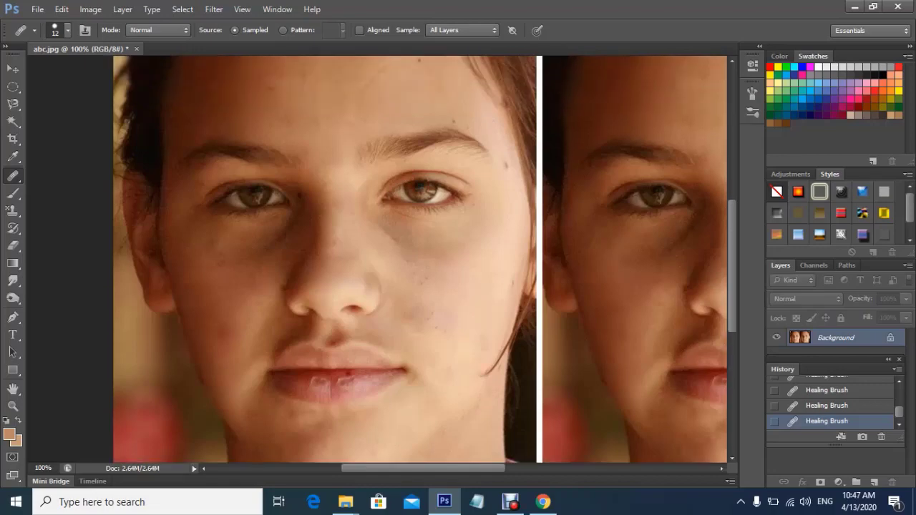
{"action": "scroll", "coordinate": [430, 346], "scroll_direction": "up", "scroll_amount": 2}
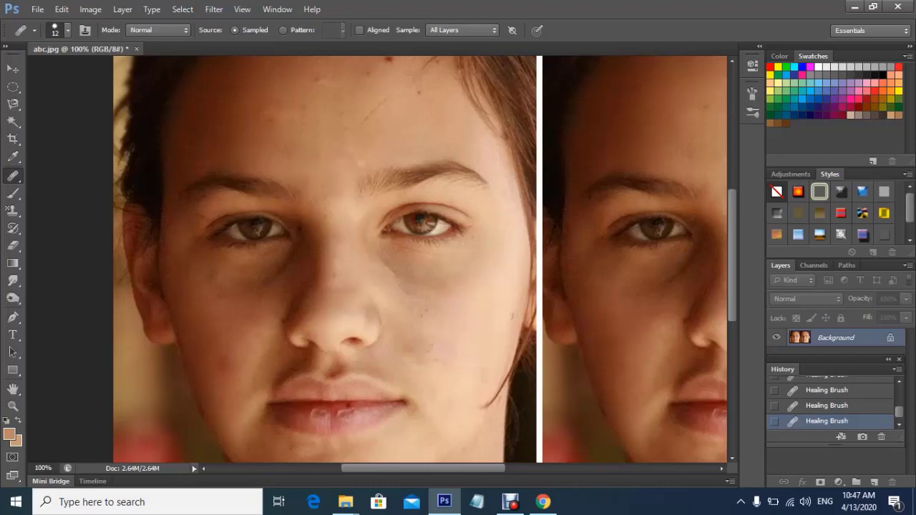
{"action": "scroll", "coordinate": [367, 132], "scroll_direction": "up", "scroll_amount": 3}
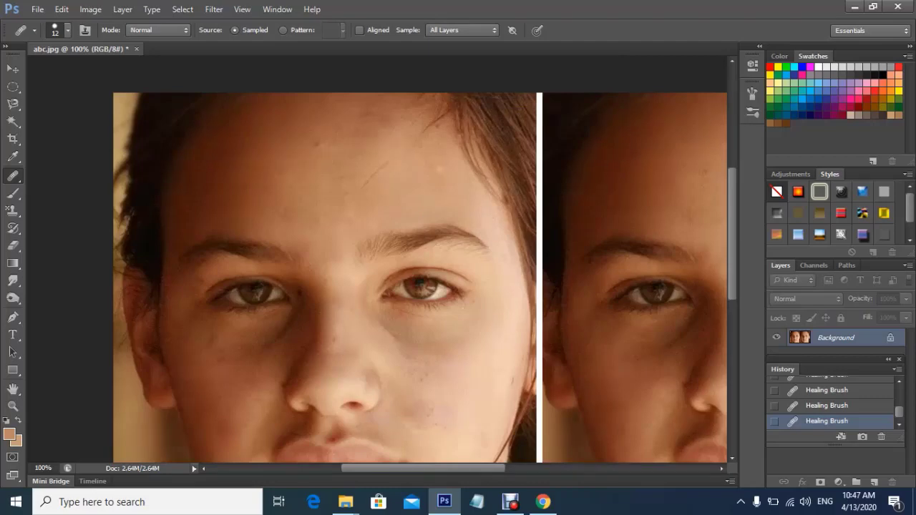
Heal the dark mark at the lower edge of the chin and fit the whole image in view.
{"action": "scroll", "coordinate": [432, 169], "scroll_direction": "down", "scroll_amount": 5}
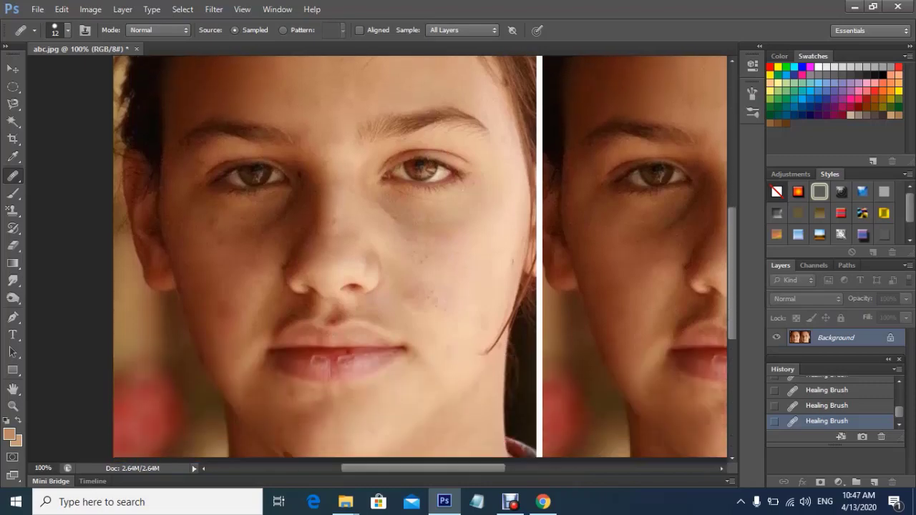
{"action": "scroll", "coordinate": [245, 289], "scroll_direction": "down", "scroll_amount": 1}
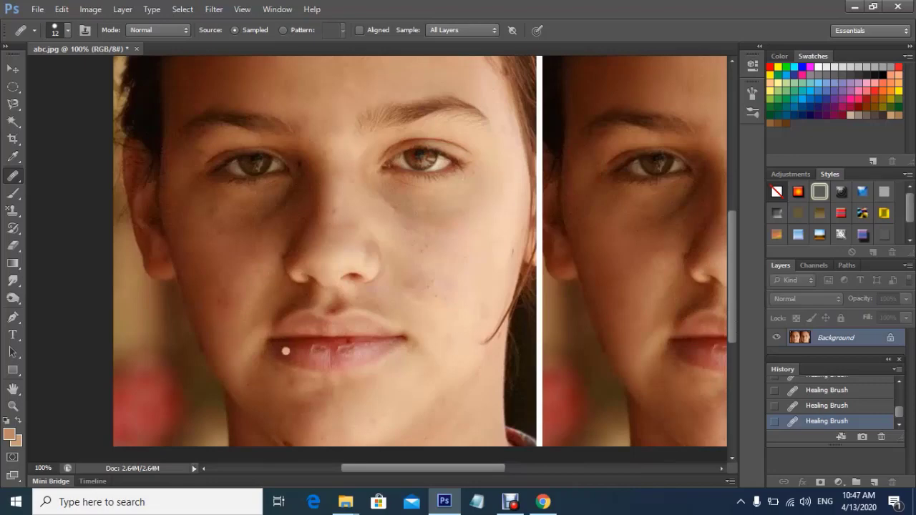
{"action": "scroll", "coordinate": [286, 351], "scroll_direction": "down", "scroll_amount": 1}
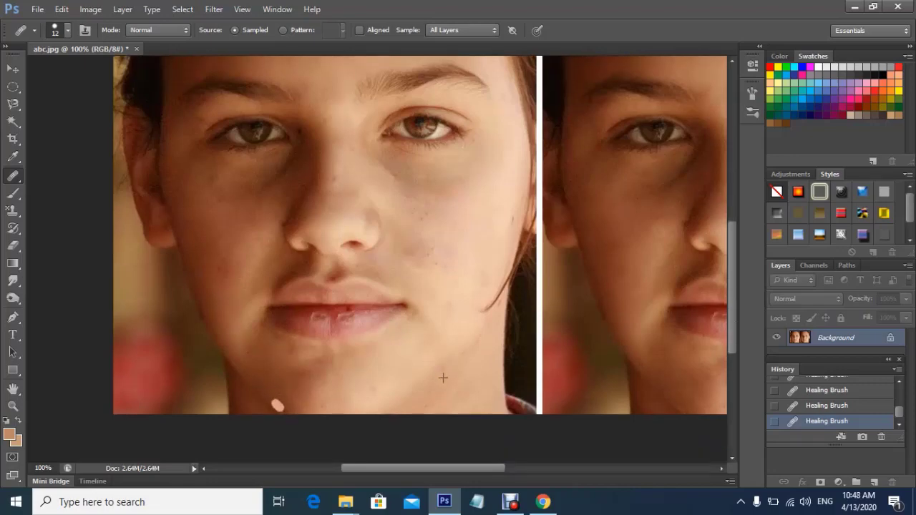
{"action": "scroll", "coordinate": [299, 404], "scroll_direction": "down", "scroll_amount": 1}
{"action": "scroll", "coordinate": [299, 404], "scroll_direction": "up", "scroll_amount": 2}
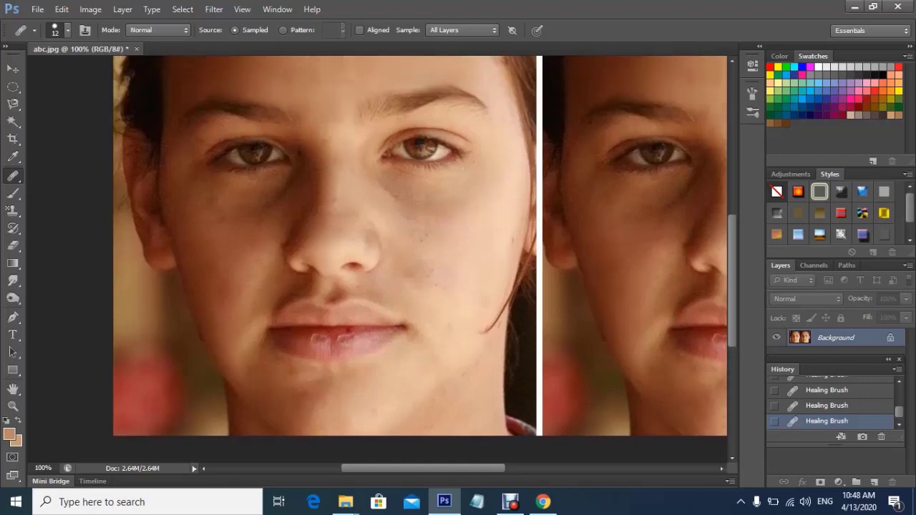
{"action": "scroll", "coordinate": [420, 245], "scroll_direction": "up", "scroll_amount": 2}
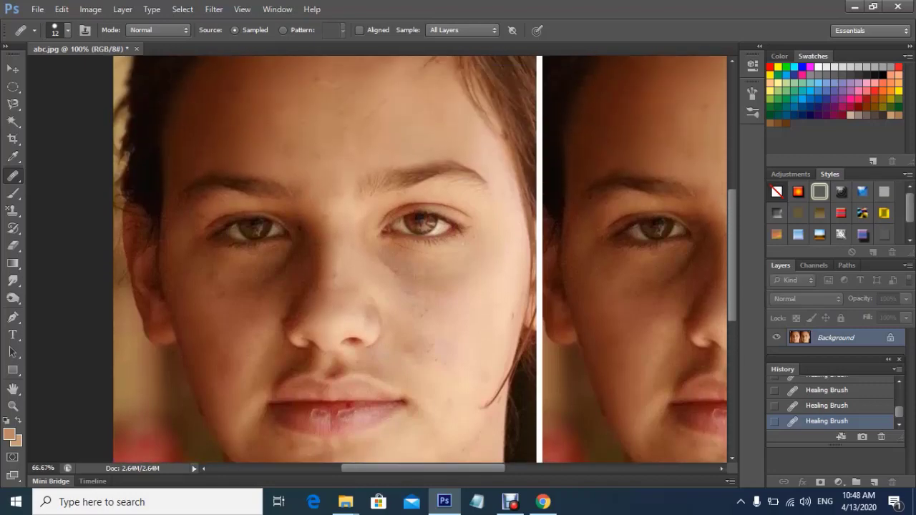
{"action": "key", "text": "ctrl+minus"}
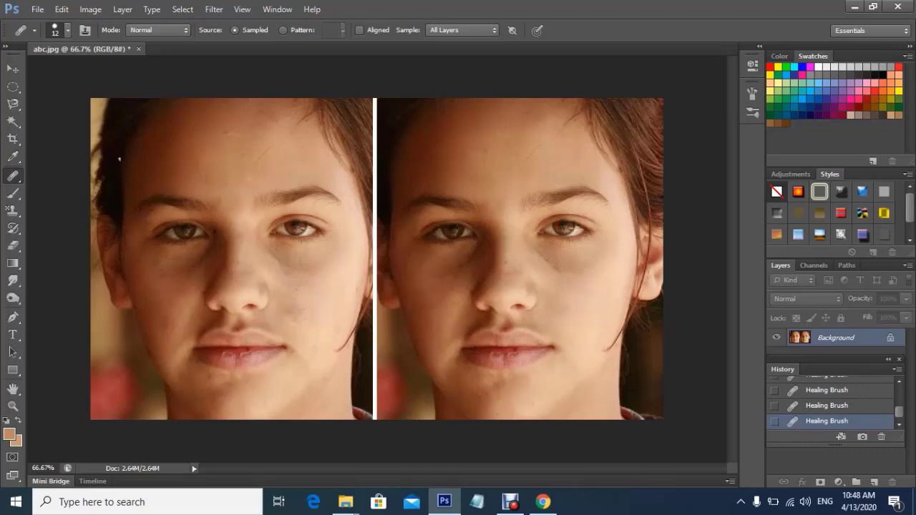
Set the Healing Brush size to 39 px.
{"action": "left_click", "coordinate": [68, 31]}
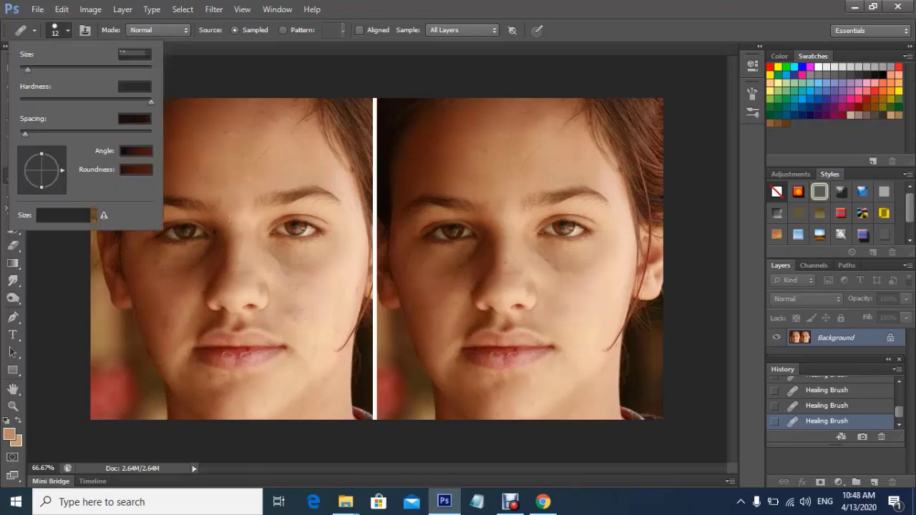
{"action": "left_click", "coordinate": [68, 30]}
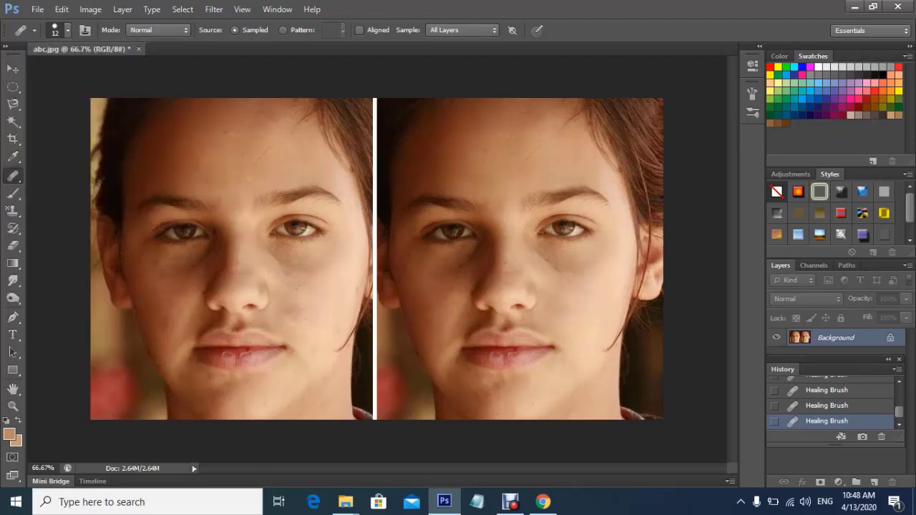
{"action": "left_click", "coordinate": [68, 31]}
{"action": "left_click_drag", "start_coordinate": [27, 69], "coordinate": [45, 70]}
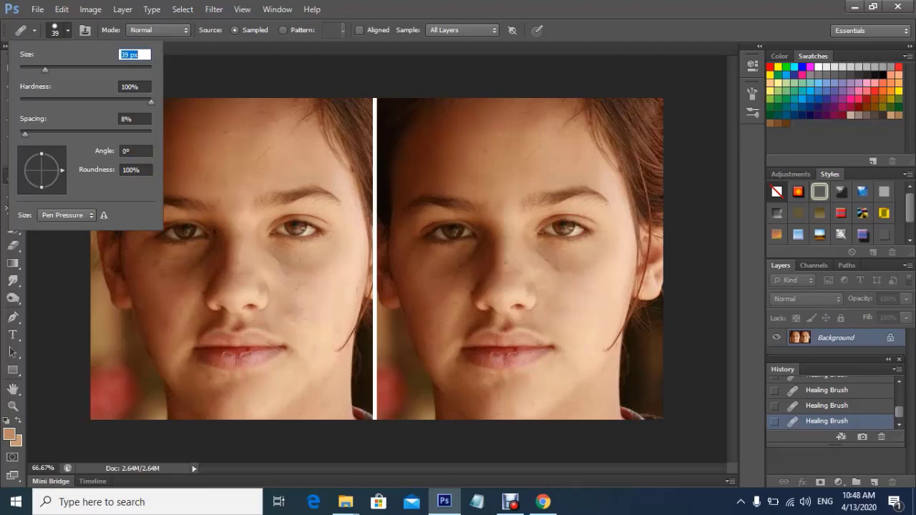
Even out the bright cheek from beside the nose to the face's outer edge with the larger Healing Brush.
{"action": "left_click", "coordinate": [313, 302]}
{"action": "left_click", "coordinate": [312, 315]}
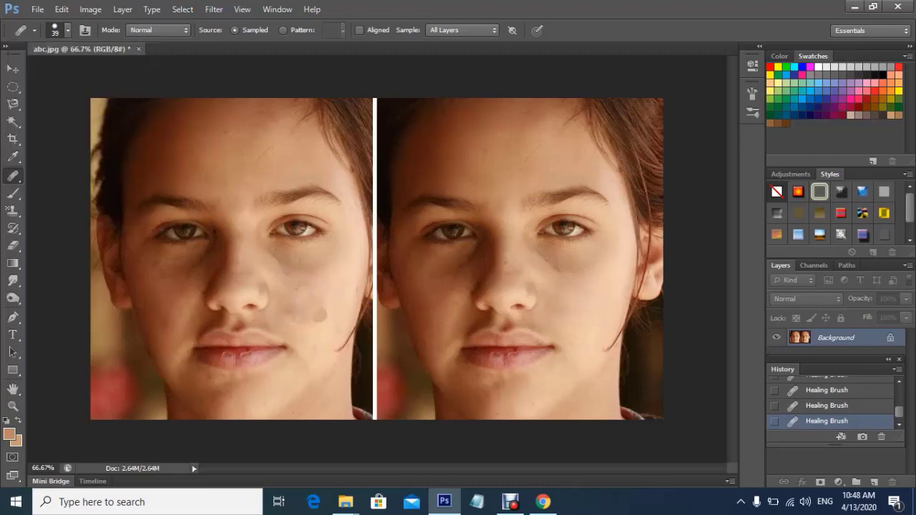
{"action": "left_click", "coordinate": [294, 312]}
{"action": "left_click", "coordinate": [294, 287]}
{"action": "left_click_drag", "start_coordinate": [290, 285], "coordinate": [282, 275]}
{"action": "left_click", "coordinate": [325, 283]}
{"action": "left_click", "coordinate": [342, 273]}
{"action": "left_click", "coordinate": [347, 280]}
{"action": "left_click_drag", "start_coordinate": [352, 280], "coordinate": [351, 300]}
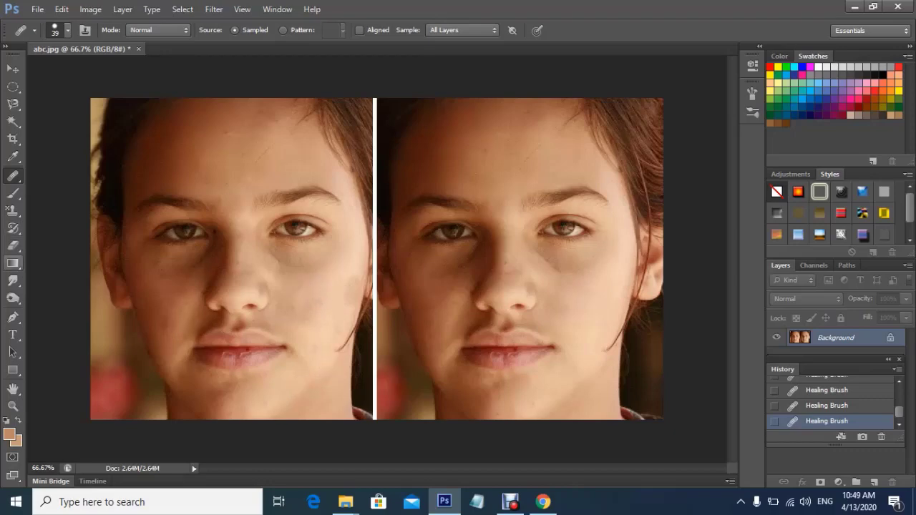
Retouch the left-hand portrait with two Clone Stamp Tool strokes.
{"action": "left_click", "coordinate": [13, 210]}
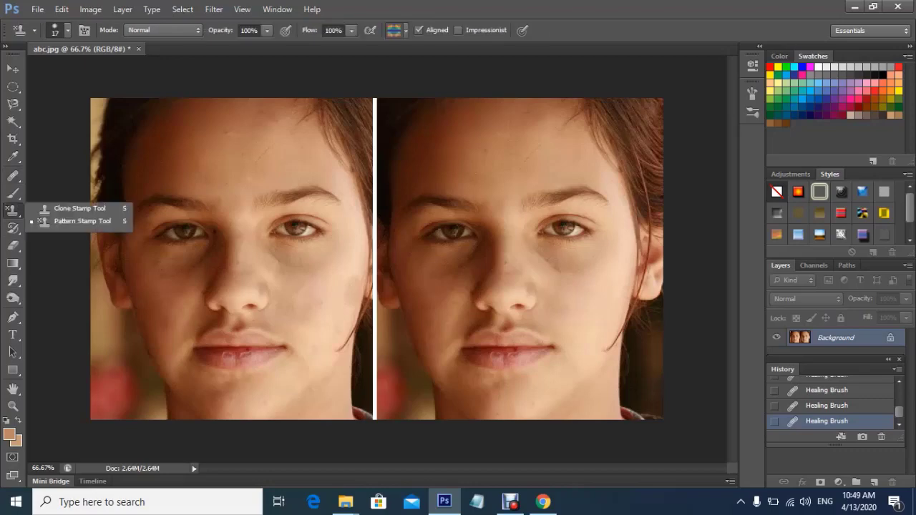
{"action": "left_click", "coordinate": [79, 208]}
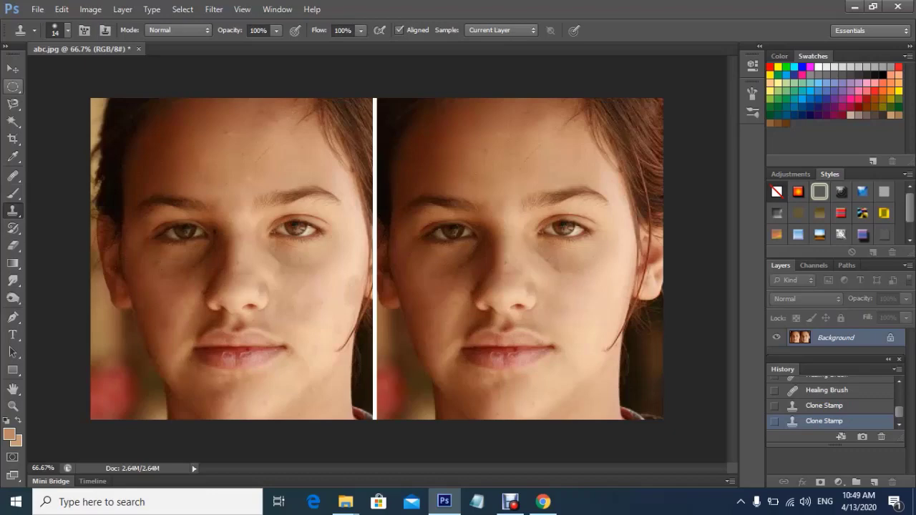
Select the face in the left-hand portrait with an elliptical marquee running from the forehead to the chin.
{"action": "left_click", "coordinate": [13, 87]}
{"action": "left_click_drag", "start_coordinate": [96, 104], "coordinate": [386, 415]}
{"action": "key", "text": "ctrl+d"}
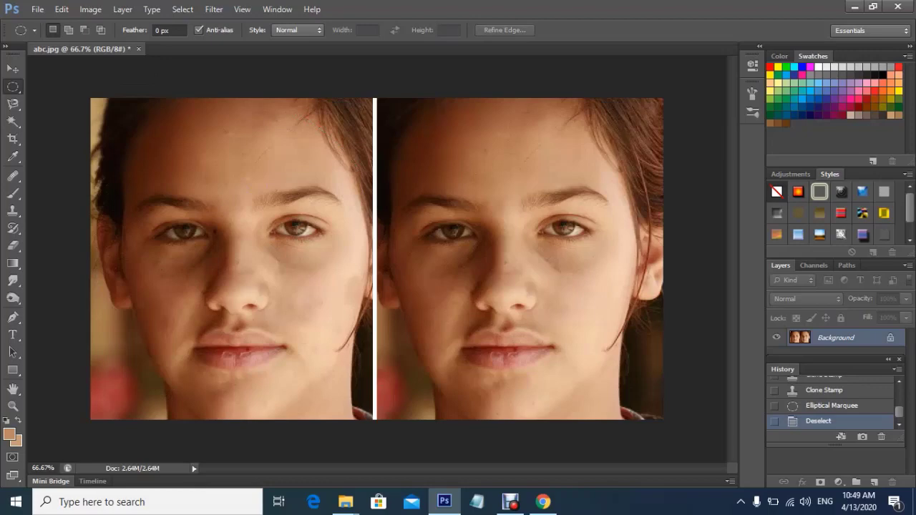
{"action": "left_click_drag", "start_coordinate": [346, 115], "coordinate": [102, 413]}
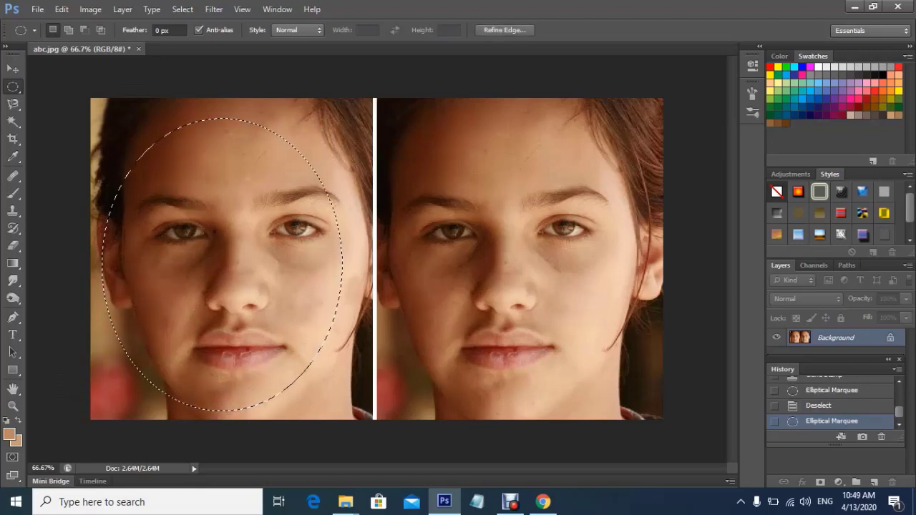
Centre the elliptical selection on the left-hand face and activate the Clone Stamp tool.
{"action": "left_click_drag", "start_coordinate": [275, 242], "coordinate": [298, 233]}
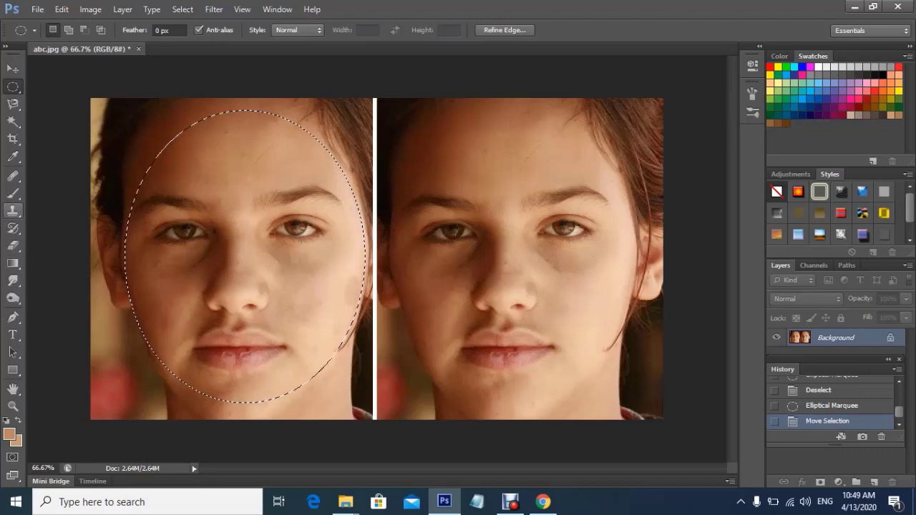
{"action": "left_click", "coordinate": [13, 211]}
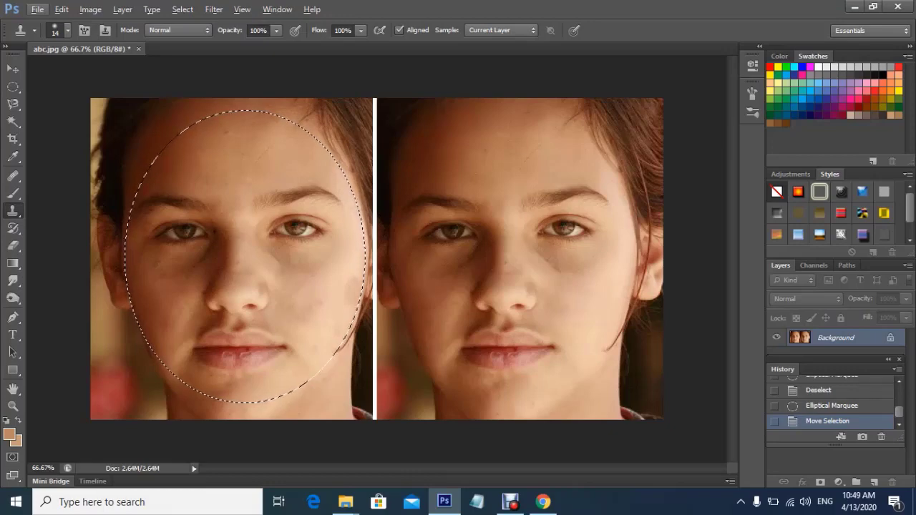
Create a new 212 × 215 pixel RGB document at 72 pixels/inch with a white background.
{"action": "left_click", "coordinate": [37, 10]}
{"action": "left_click", "coordinate": [37, 10]}
{"action": "left_click", "coordinate": [38, 10]}
{"action": "left_click", "coordinate": [43, 24]}
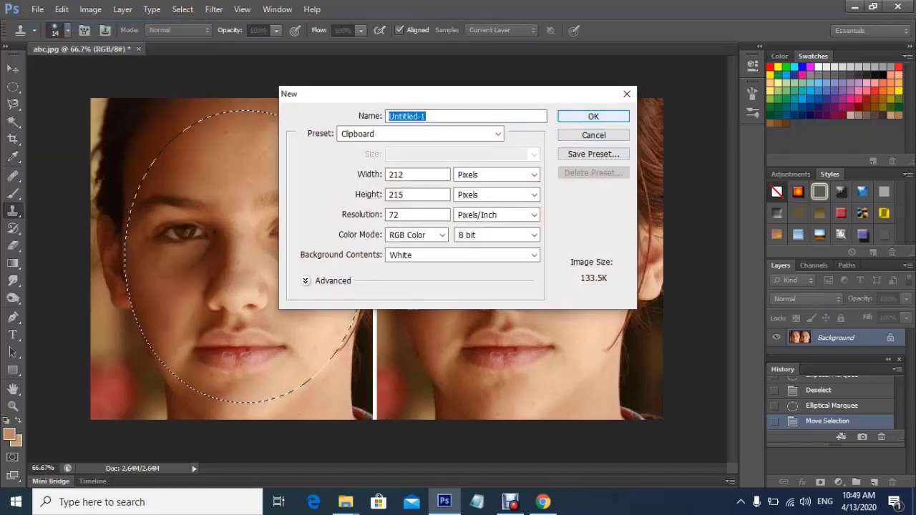
{"action": "key", "text": "Return"}
Clone the portrait's mouth, jaw and neck area onto the blank 212 × 215 pixel canvas with the Clone Stamp.
{"action": "mouse_move", "coordinate": [409, 258]}
{"action": "left_mouse_down"}
{"action": "mouse_move", "coordinate": [438, 251]}
{"action": "mouse_move", "coordinate": [336, 253]}
{"action": "mouse_move", "coordinate": [443, 244]}
{"action": "mouse_move", "coordinate": [343, 236]}
{"action": "mouse_move", "coordinate": [315, 215]}
{"action": "mouse_move", "coordinate": [329, 197]}
{"action": "mouse_move", "coordinate": [436, 203]}
{"action": "mouse_move", "coordinate": [431, 191]}
{"action": "left_mouse_up"}
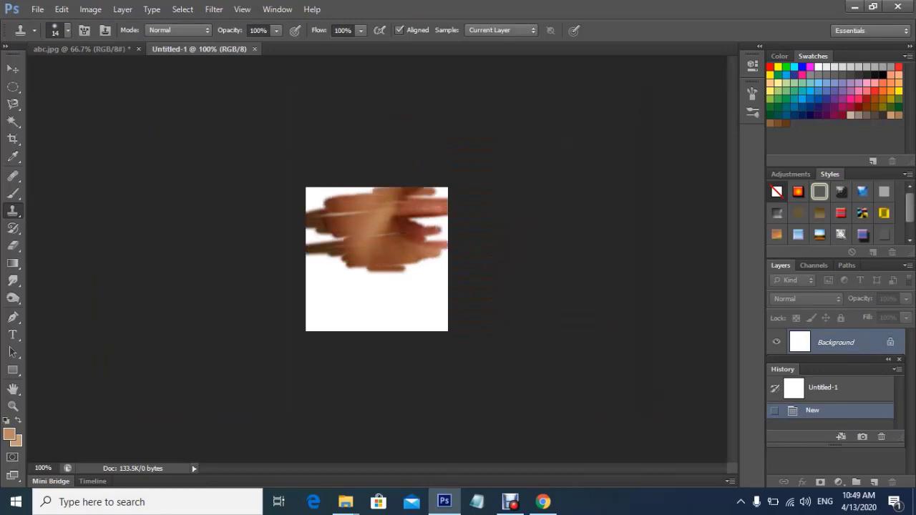
{"action": "mouse_move", "coordinate": [389, 294]}
{"action": "left_mouse_down"}
{"action": "mouse_move", "coordinate": [443, 256]}
{"action": "mouse_move", "coordinate": [413, 218]}
{"action": "mouse_move", "coordinate": [440, 195]}
{"action": "mouse_move", "coordinate": [319, 195]}
{"action": "mouse_move", "coordinate": [402, 198]}
{"action": "mouse_move", "coordinate": [442, 238]}
{"action": "mouse_move", "coordinate": [426, 269]}
{"action": "mouse_move", "coordinate": [432, 304]}
{"action": "mouse_move", "coordinate": [369, 292]}
{"action": "mouse_move", "coordinate": [427, 297]}
{"action": "mouse_move", "coordinate": [337, 279]}
{"action": "mouse_move", "coordinate": [308, 260]}
{"action": "mouse_move", "coordinate": [326, 254]}
{"action": "mouse_move", "coordinate": [308, 236]}
{"action": "mouse_move", "coordinate": [311, 211]}
{"action": "mouse_move", "coordinate": [383, 189]}
{"action": "left_mouse_up"}
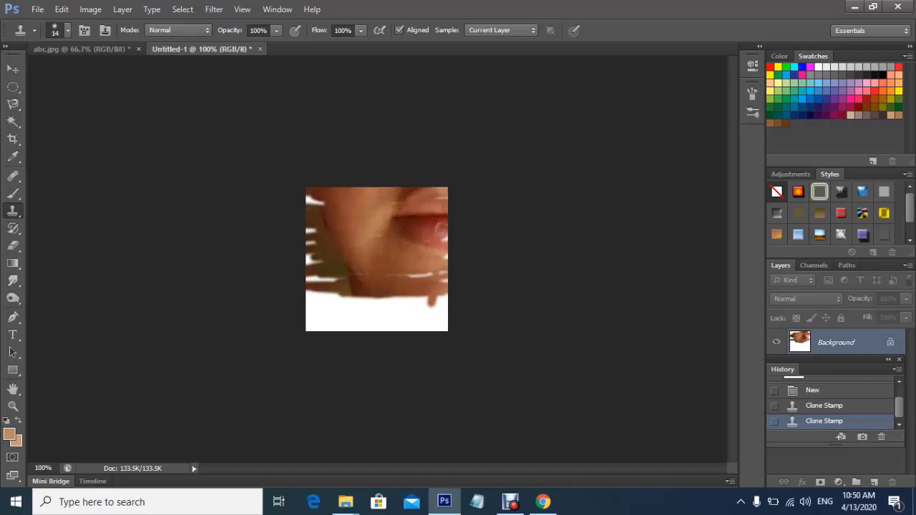
{"action": "mouse_move", "coordinate": [315, 229]}
{"action": "left_mouse_down"}
{"action": "mouse_move", "coordinate": [441, 296]}
{"action": "mouse_move", "coordinate": [315, 307]}
{"action": "mouse_move", "coordinate": [440, 316]}
{"action": "mouse_move", "coordinate": [314, 319]}
{"action": "mouse_move", "coordinate": [444, 323]}
{"action": "mouse_move", "coordinate": [336, 323]}
{"action": "left_mouse_up"}
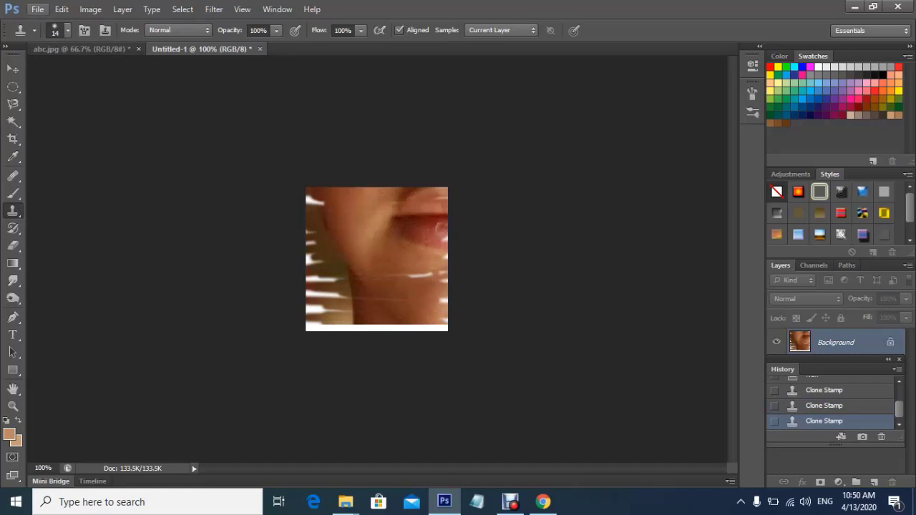
Create another new document 600 pixels wide and 500 pixels high with a white background.
{"action": "left_click", "coordinate": [38, 9]}
{"action": "left_click", "coordinate": [50, 24]}
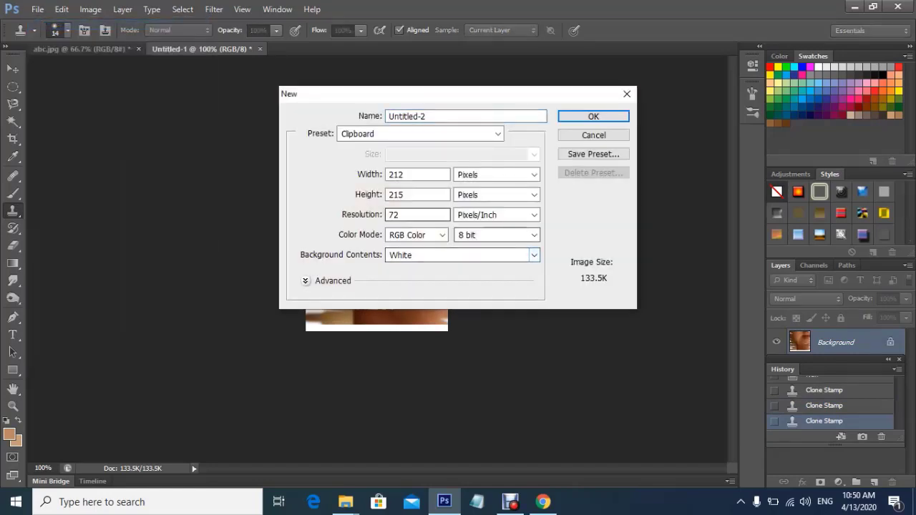
{"action": "left_click_drag", "start_coordinate": [408, 175], "coordinate": [385, 174]}
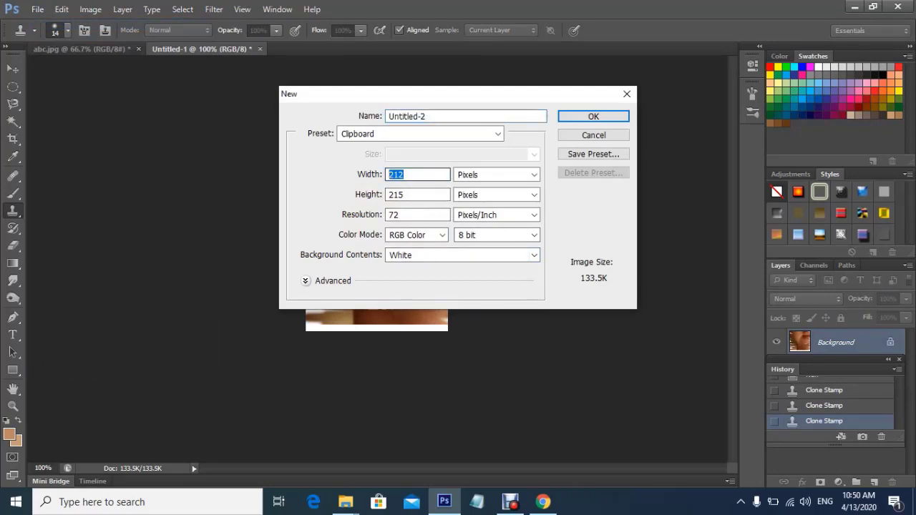
{"action": "type", "text": "600"}
{"action": "key", "text": "Tab"}
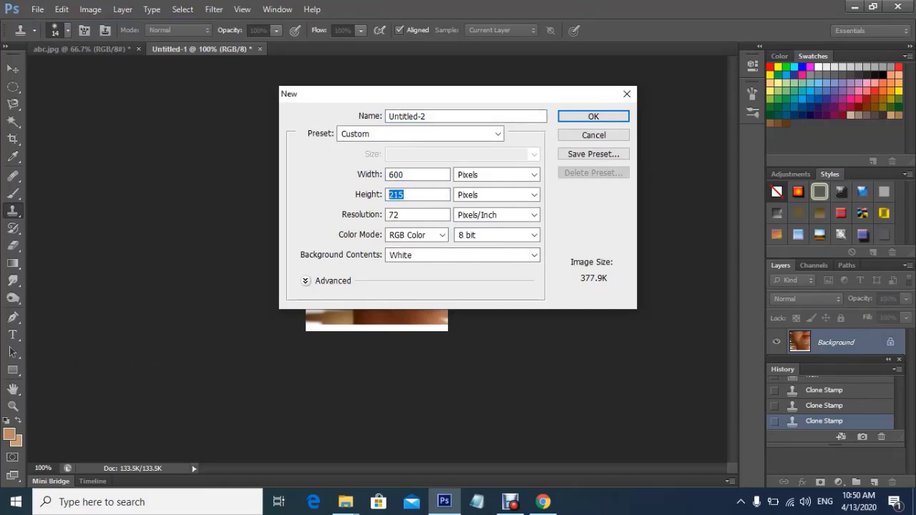
{"action": "type", "text": "500"}
{"action": "key", "text": "Return"}
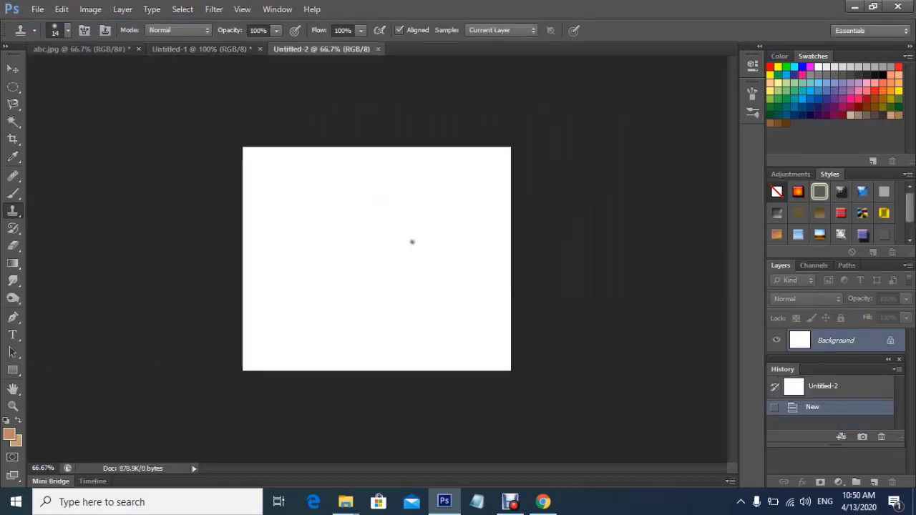
Set the Clone Stamp brush size to 164 px.
{"action": "left_click", "coordinate": [68, 31]}
{"action": "left_click", "coordinate": [68, 31]}
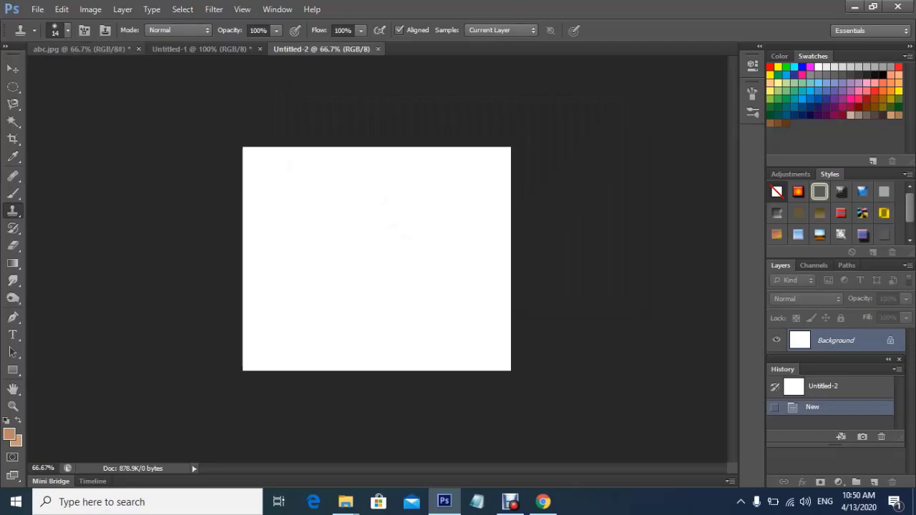
{"action": "left_click", "coordinate": [68, 31]}
{"action": "left_click", "coordinate": [68, 30]}
{"action": "left_click", "coordinate": [68, 31]}
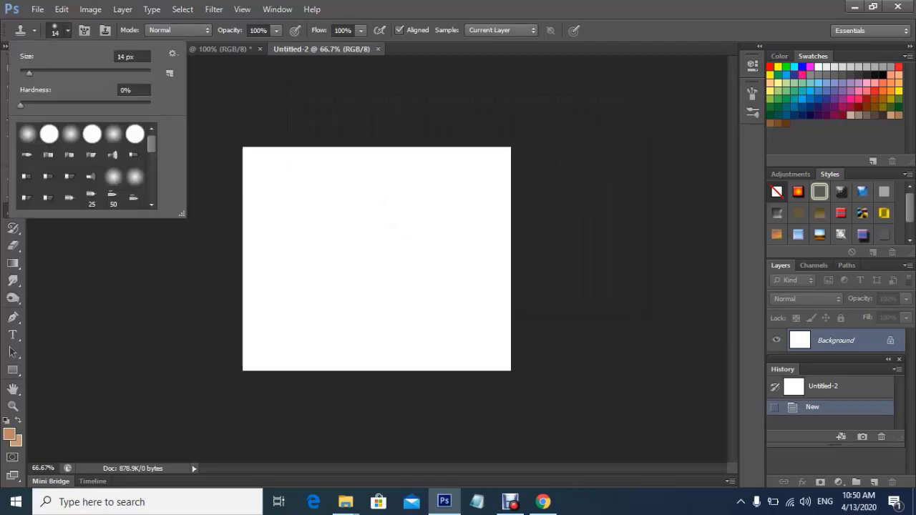
{"action": "left_click", "coordinate": [50, 73]}
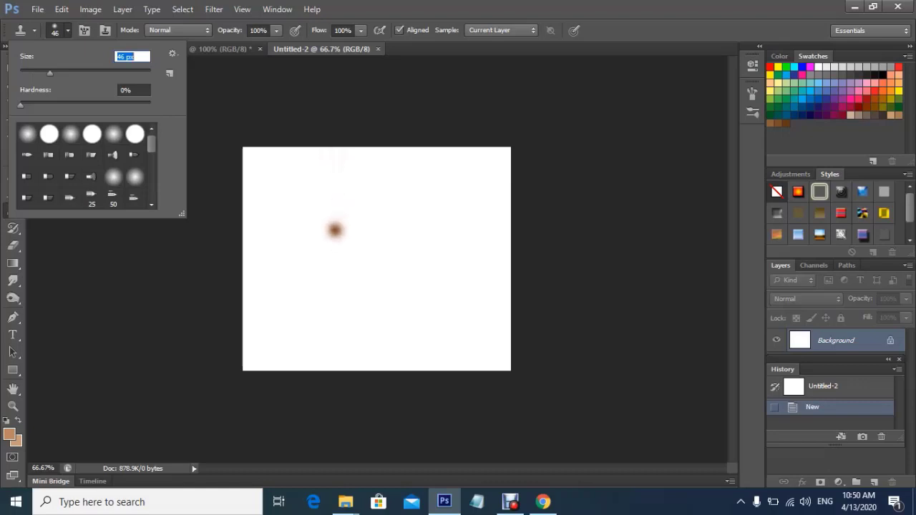
{"action": "left_click_drag", "start_coordinate": [50, 73], "coordinate": [107, 73]}
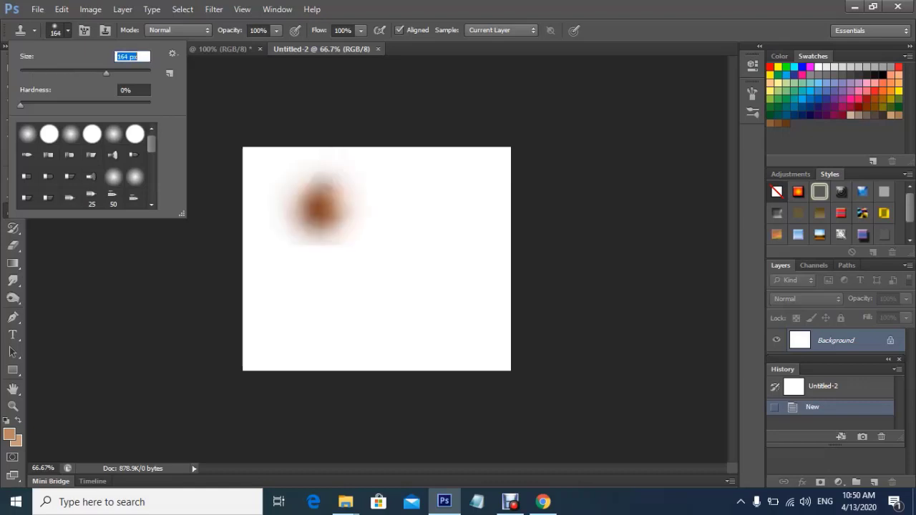
Clone the portrait's ear, cheek, eye and mouth area onto the blank 600 × 500 pixel canvas with the large Clone Stamp brush.
{"action": "mouse_move", "coordinate": [489, 300]}
{"action": "left_mouse_down"}
{"action": "mouse_move", "coordinate": [379, 312]}
{"action": "mouse_move", "coordinate": [469, 263]}
{"action": "mouse_move", "coordinate": [428, 216]}
{"action": "mouse_move", "coordinate": [422, 179]}
{"action": "mouse_move", "coordinate": [394, 163]}
{"action": "mouse_move", "coordinate": [371, 169]}
{"action": "mouse_move", "coordinate": [328, 204]}
{"action": "left_mouse_up"}
{"action": "mouse_move", "coordinate": [514, 285]}
{"action": "left_mouse_down"}
{"action": "mouse_move", "coordinate": [505, 295]}
{"action": "mouse_move", "coordinate": [507, 177]}
{"action": "left_mouse_up"}
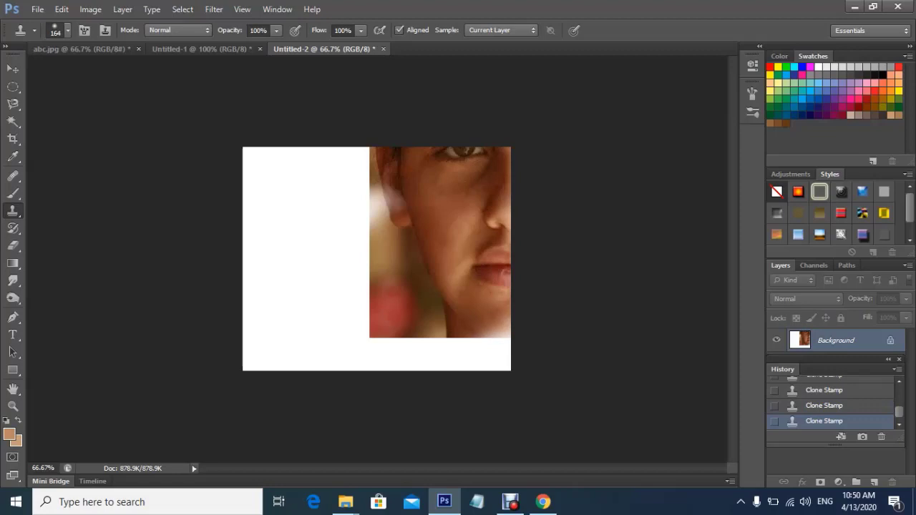
{"action": "left_click_drag", "start_coordinate": [389, 196], "coordinate": [379, 209]}
{"action": "left_click", "coordinate": [372, 208]}
{"action": "left_click", "coordinate": [494, 330]}
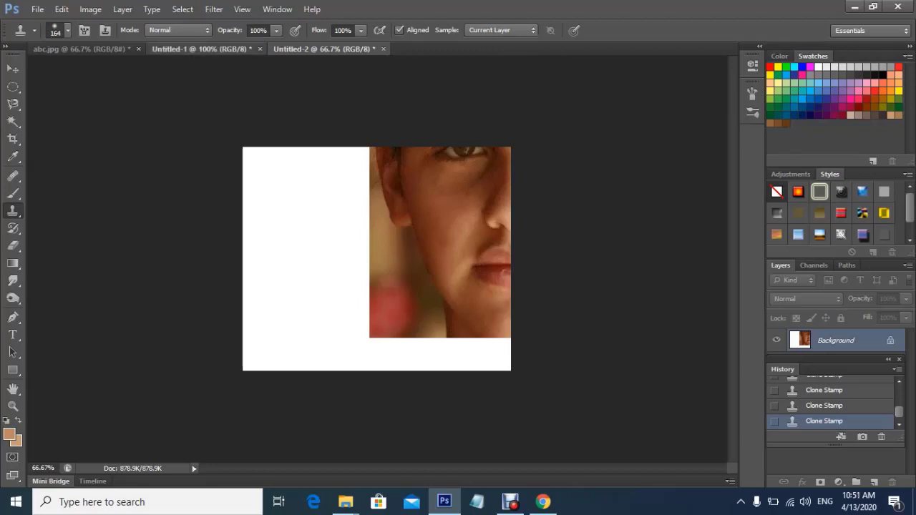
Return to the abc.jpg document and remove the elliptical selection from the left-hand face.
{"action": "left_click", "coordinate": [202, 49]}
{"action": "left_click", "coordinate": [82, 49]}
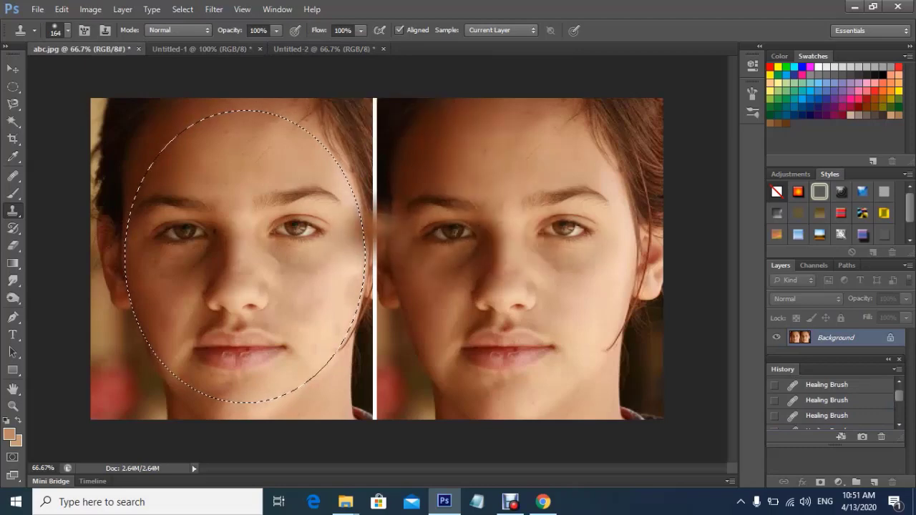
{"action": "key", "text": "ctrl+d"}
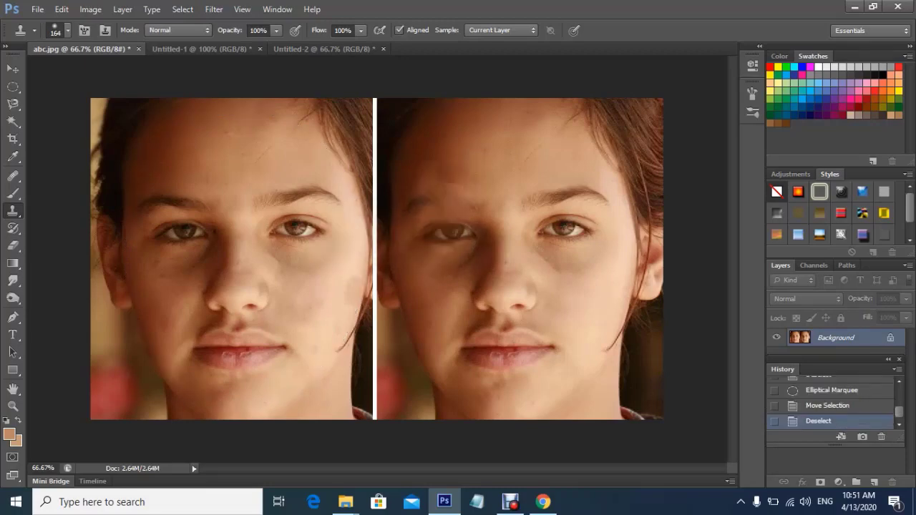
Draw an elliptical marquee over the left-hand face's forehead and brows, and clear it again.
{"action": "key", "text": "v"}
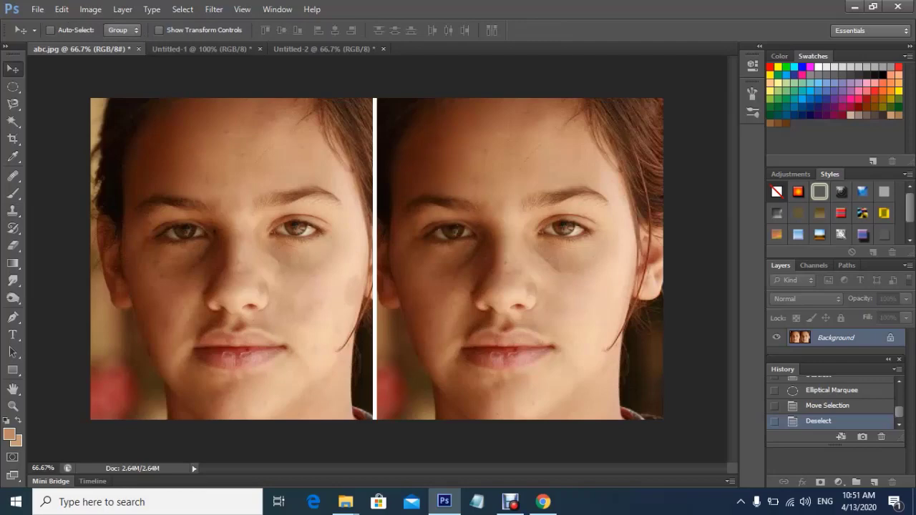
{"action": "key", "text": "m"}
{"action": "left_click_drag", "start_coordinate": [145, 124], "coordinate": [289, 255]}
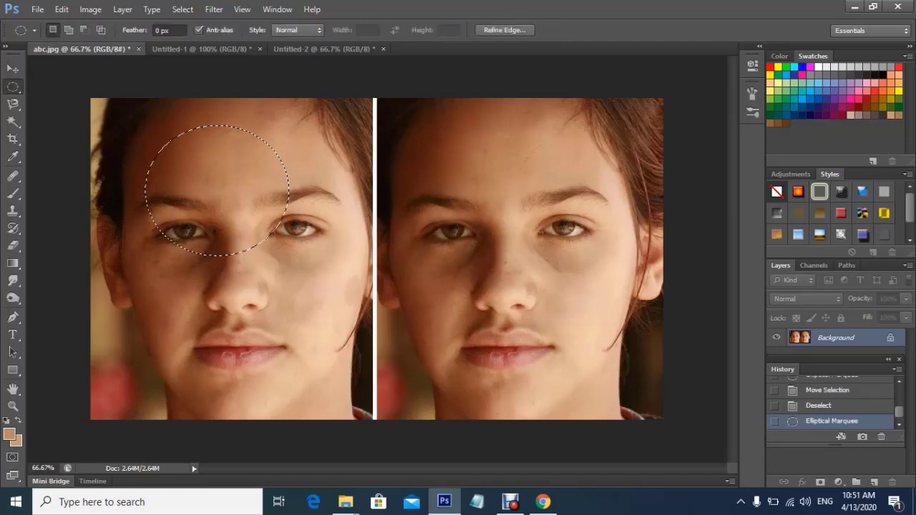
{"action": "key", "text": "ctrl+d"}
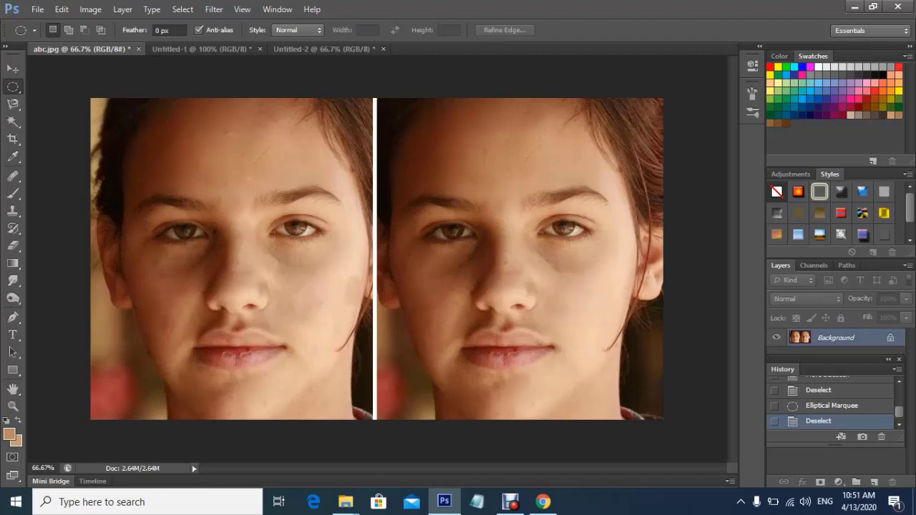
Close the Untitled-1 and Untitled-2 documents without saving their changes.
{"action": "key", "text": "ctrl+Tab"}
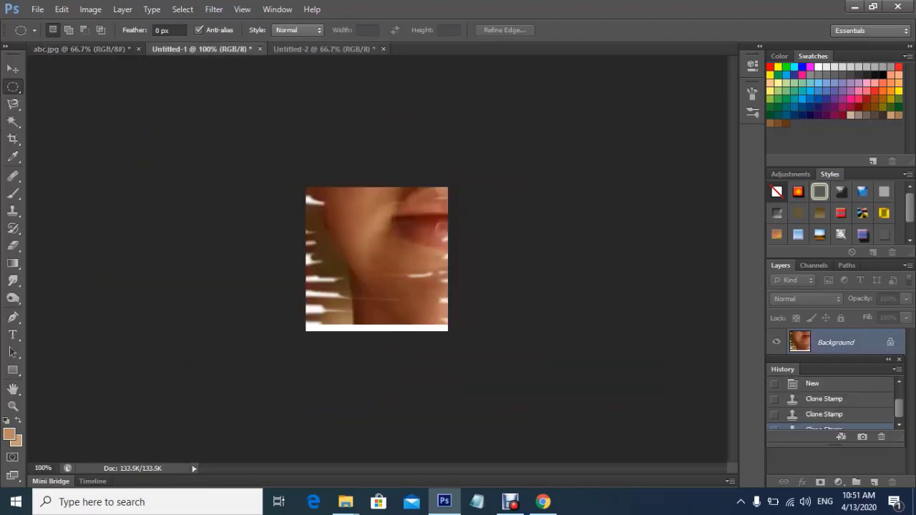
{"action": "key", "text": "ctrl+Tab"}
{"action": "left_click", "coordinate": [259, 49]}
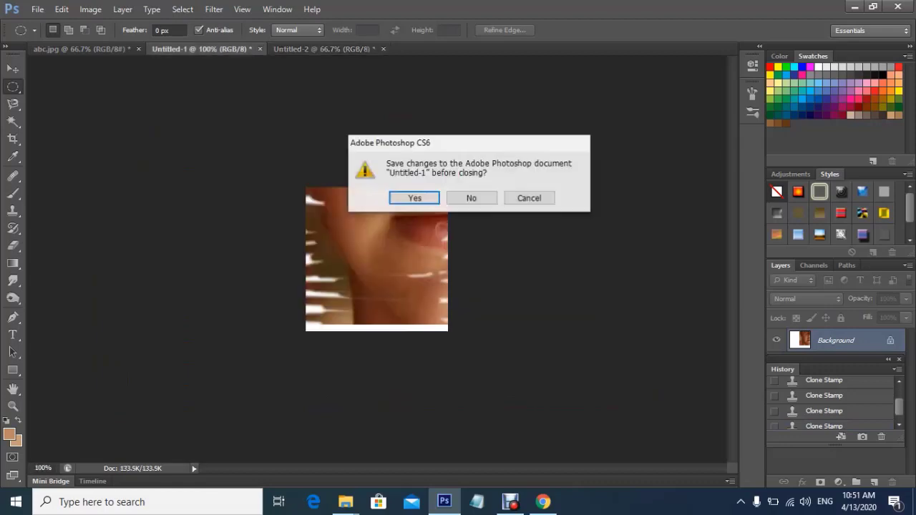
{"action": "left_click", "coordinate": [470, 198]}
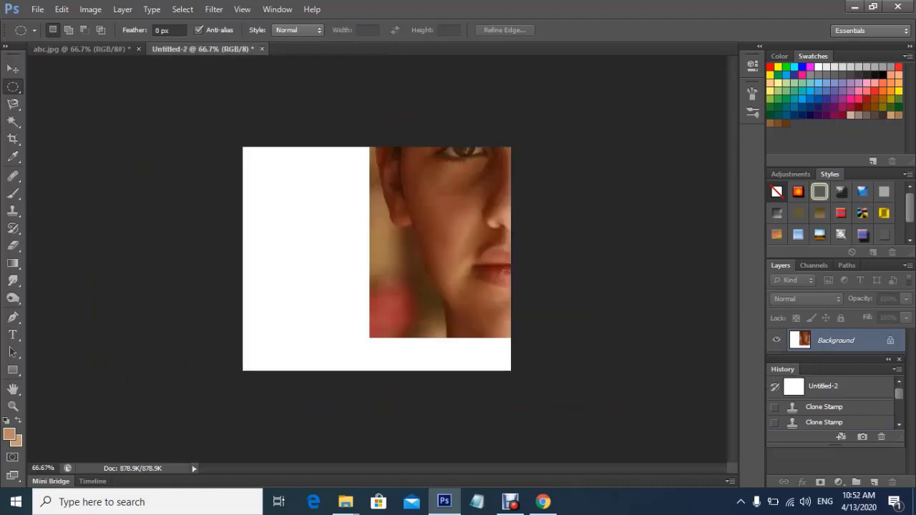
{"action": "left_click", "coordinate": [262, 48]}
{"action": "left_click", "coordinate": [469, 198]}
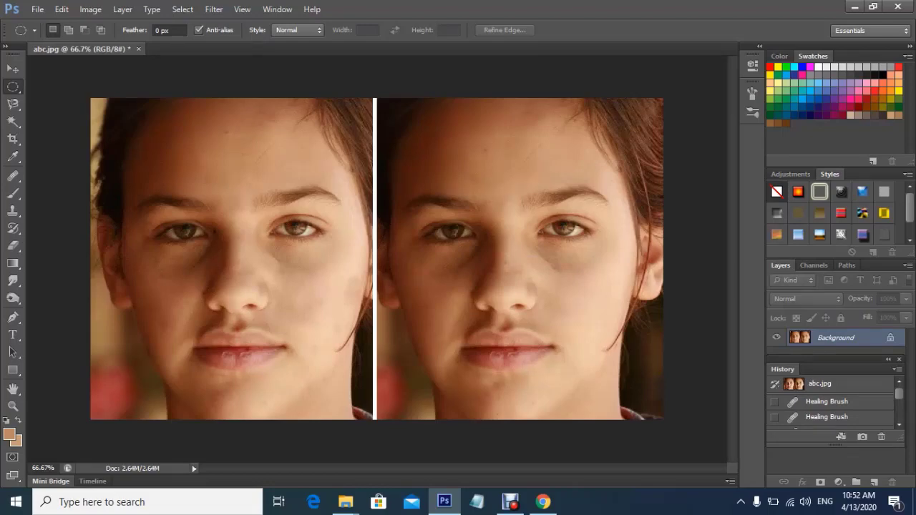
Select a small circular area on the left-hand face's forehead and move the selection outline onto the bright cheek.
{"action": "left_click_drag", "start_coordinate": [214, 152], "coordinate": [263, 201]}
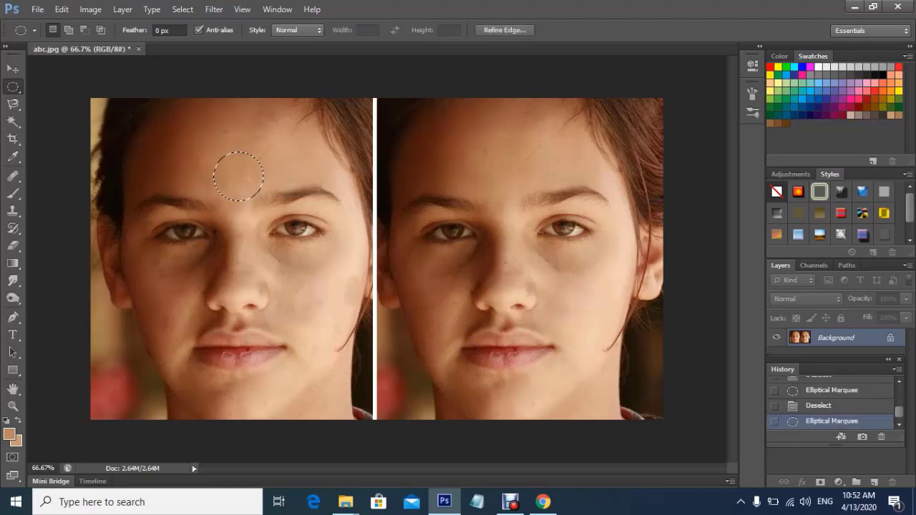
{"action": "left_click_drag", "start_coordinate": [257, 155], "coordinate": [334, 271]}
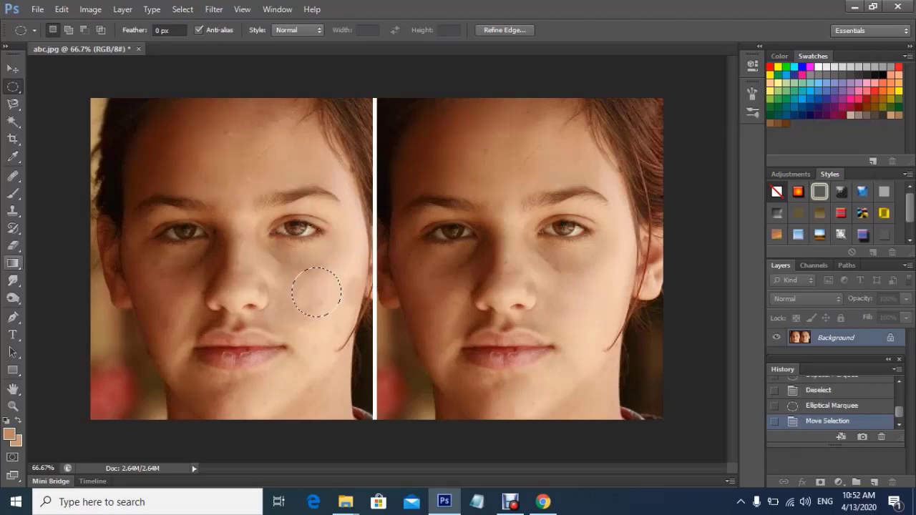
Apply two dabs inside the circular cheek selection with the Pattern Stamp Tool.
{"action": "key", "text": "s"}
{"action": "right_click", "coordinate": [13, 211]}
{"action": "left_click", "coordinate": [86, 221]}
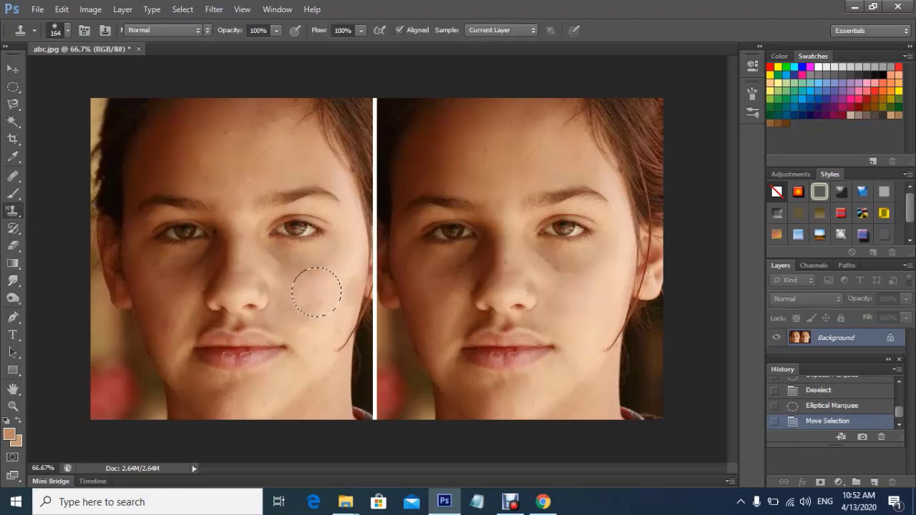
{"action": "left_click", "coordinate": [317, 292]}
{"action": "left_click", "coordinate": [316, 292]}
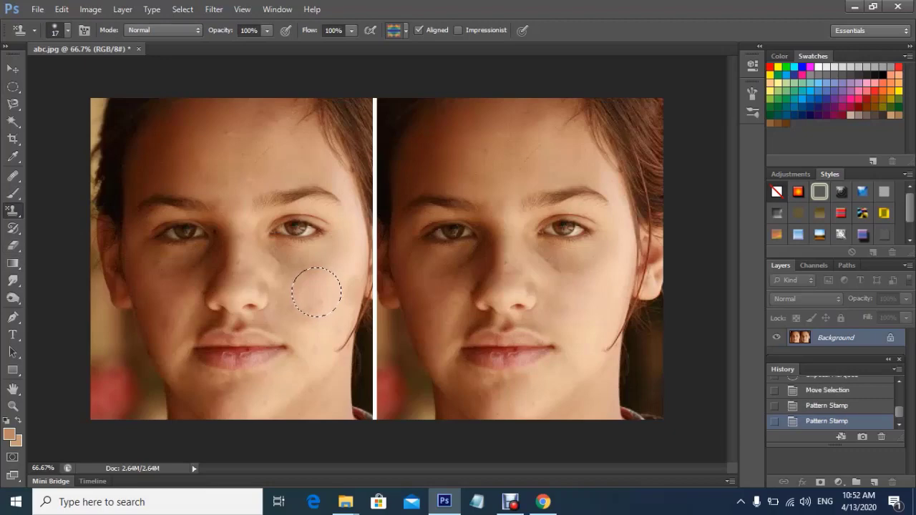
Choose the multicoloured striped pattern for the Pattern Stamp Tool and apply a dab inside the circular cheek selection.
{"action": "right_click", "coordinate": [13, 211]}
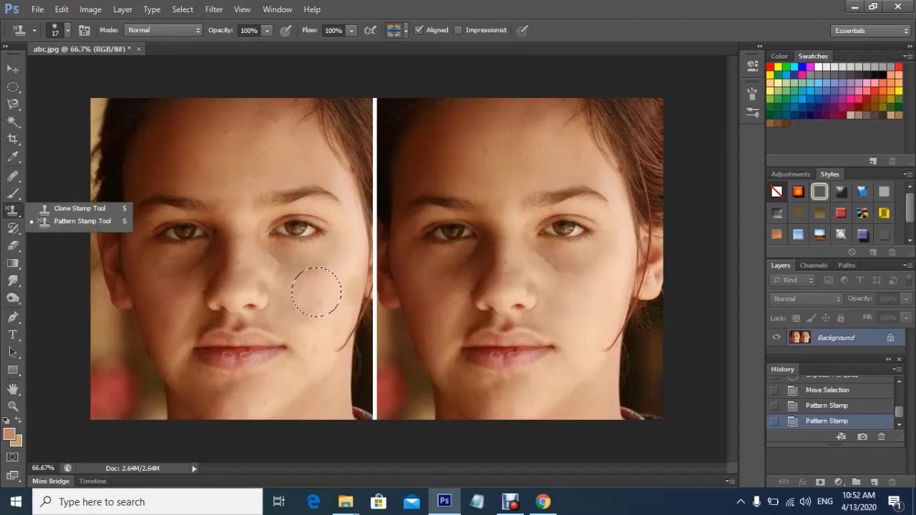
{"action": "left_click", "coordinate": [83, 221]}
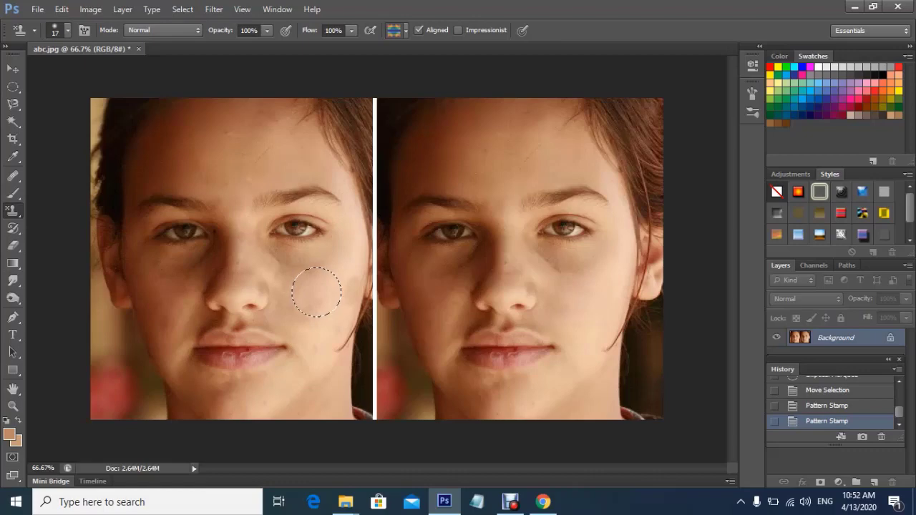
{"action": "left_click", "coordinate": [405, 31]}
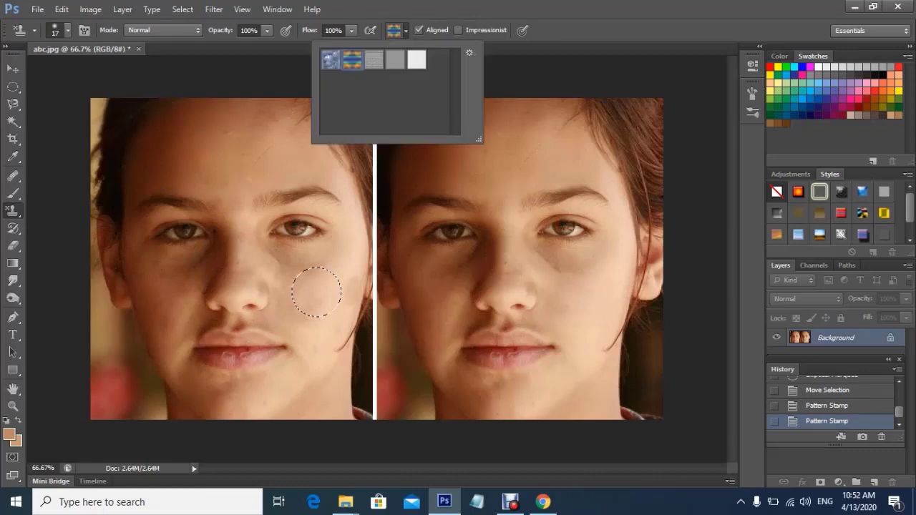
{"action": "left_click_drag", "start_coordinate": [478, 139], "coordinate": [568, 225]}
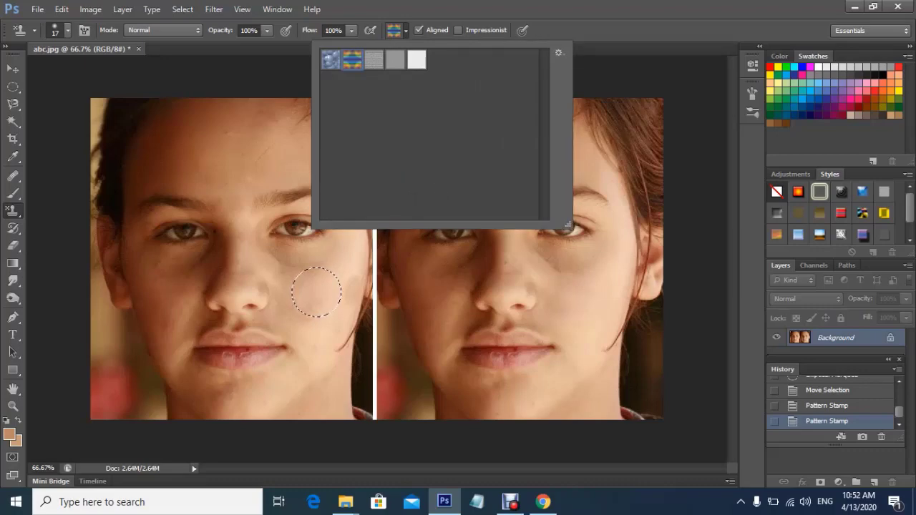
{"action": "left_click", "coordinate": [330, 60]}
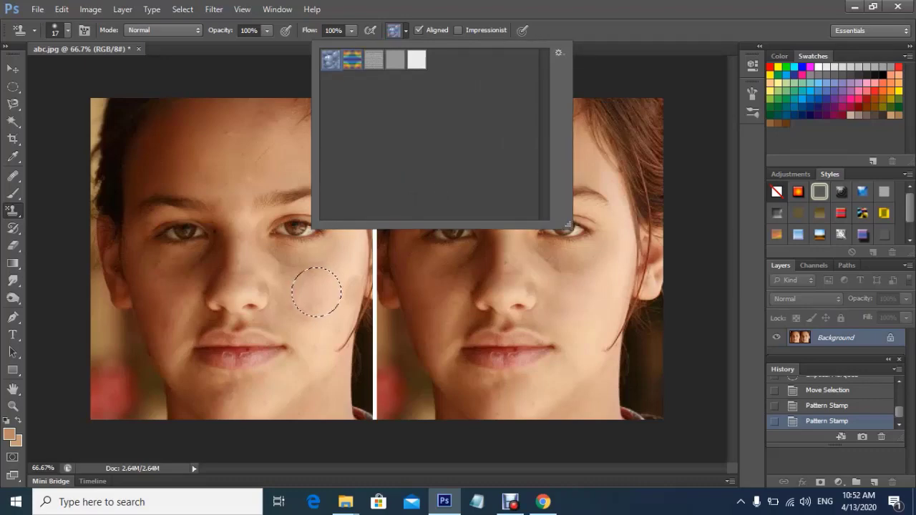
{"action": "left_click", "coordinate": [352, 59]}
{"action": "left_click", "coordinate": [310, 289]}
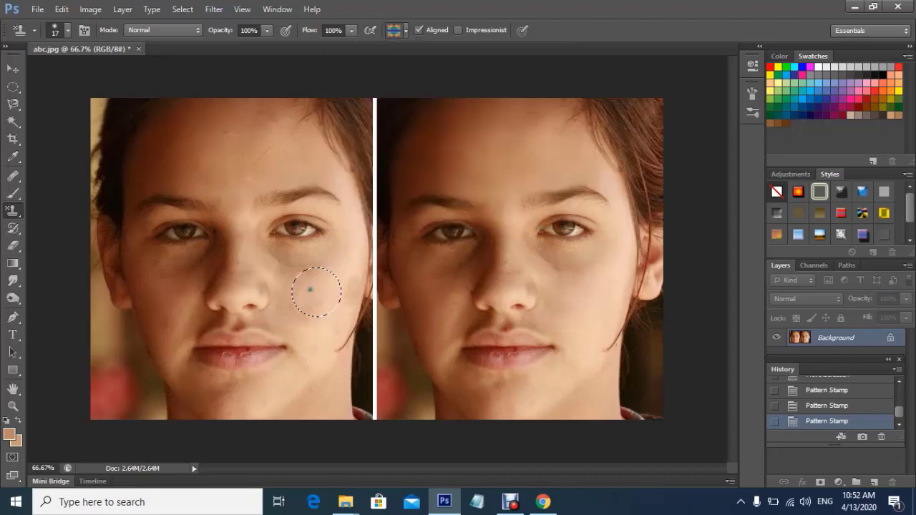
Fill the whole circular cheek selection on the left-hand face with the multicoloured striped pattern using the Pattern Stamp Tool.
{"action": "mouse_move", "coordinate": [328, 306]}
{"action": "left_mouse_down"}
{"action": "mouse_move", "coordinate": [336, 299]}
{"action": "mouse_move", "coordinate": [307, 306]}
{"action": "mouse_move", "coordinate": [334, 296]}
{"action": "mouse_move", "coordinate": [303, 287]}
{"action": "mouse_move", "coordinate": [334, 279]}
{"action": "mouse_move", "coordinate": [327, 272]}
{"action": "left_mouse_up"}
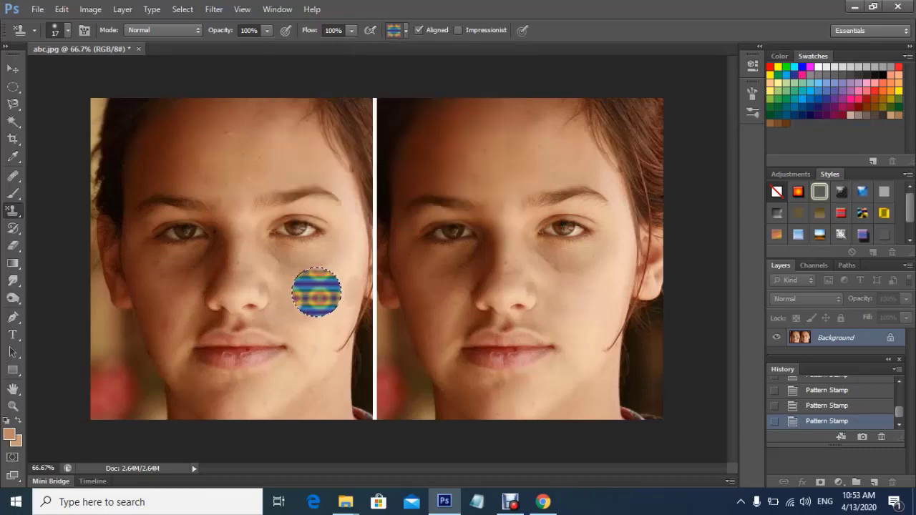
Fill a circular elliptical-marquee selection on the right-hand face's bright cheek with the blue bubble pattern using the Pattern Stamp Tool, and deselect.
{"action": "key", "text": "m"}
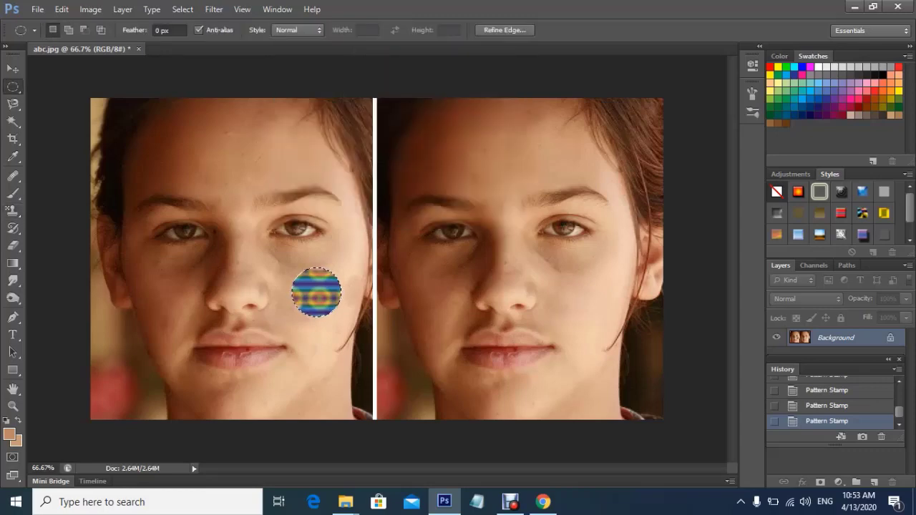
{"action": "left_click_drag", "start_coordinate": [565, 276], "coordinate": [615, 326]}
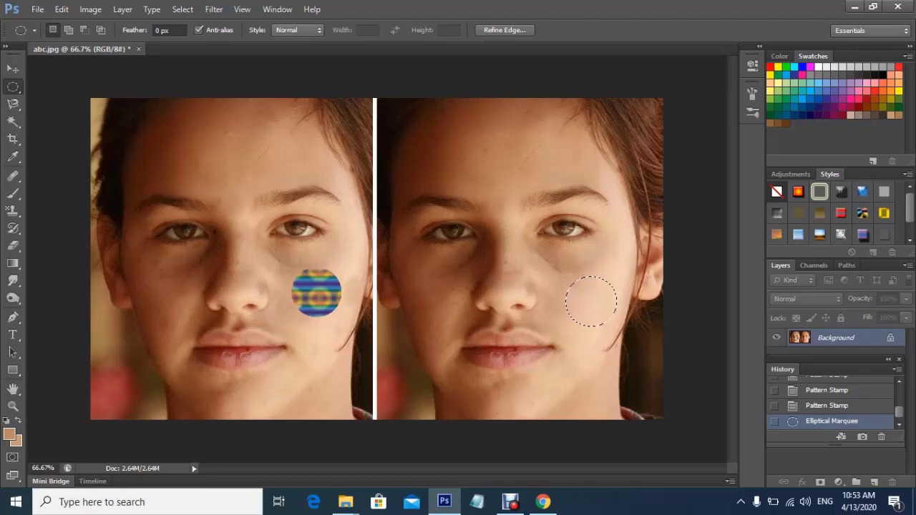
{"action": "key", "text": "s"}
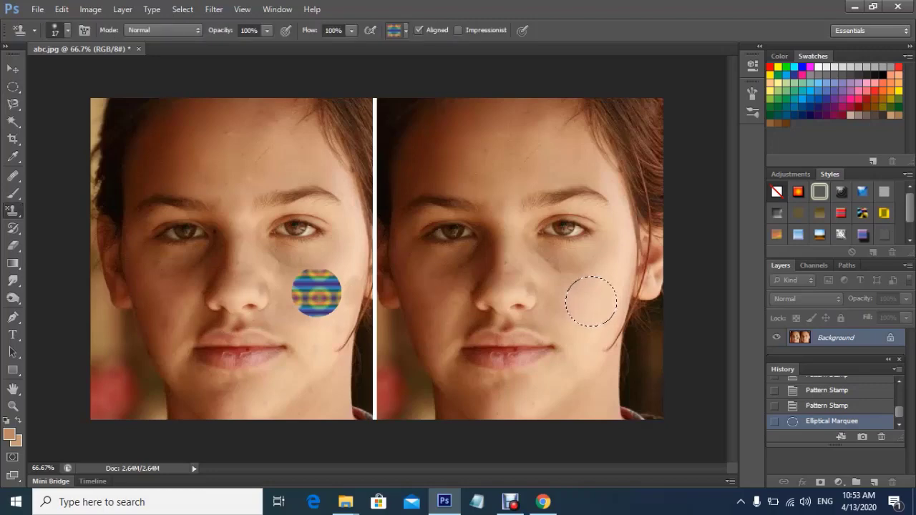
{"action": "left_click", "coordinate": [405, 30]}
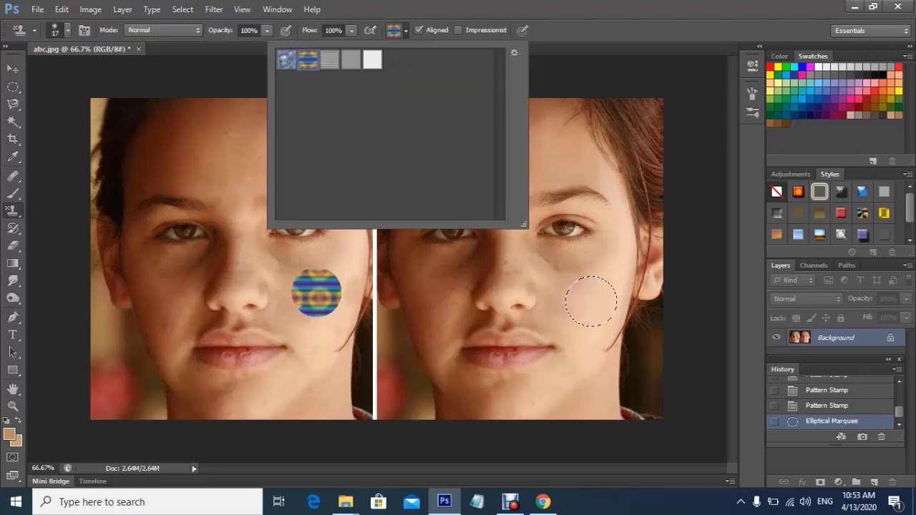
{"action": "double_click", "coordinate": [287, 60]}
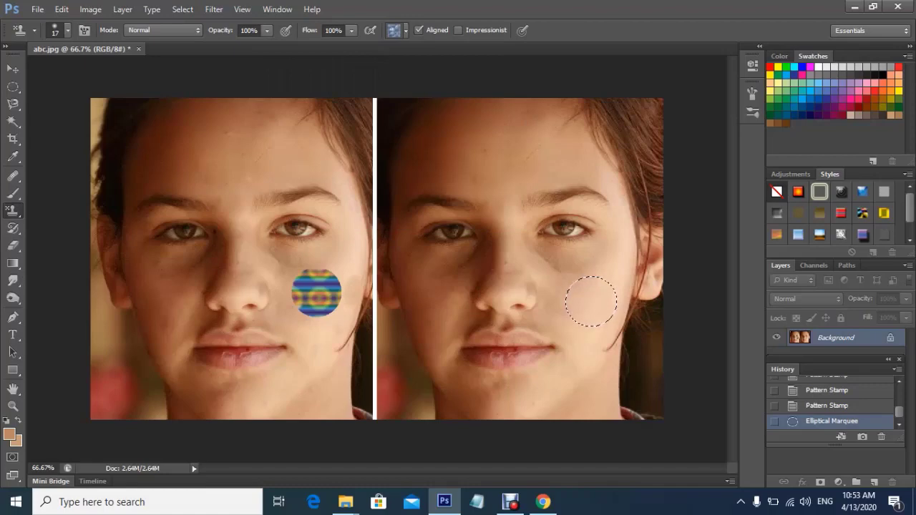
{"action": "mouse_move", "coordinate": [604, 308]}
{"action": "left_mouse_down"}
{"action": "mouse_move", "coordinate": [583, 322]}
{"action": "mouse_move", "coordinate": [612, 293]}
{"action": "mouse_move", "coordinate": [576, 285]}
{"action": "mouse_move", "coordinate": [575, 294]}
{"action": "left_mouse_up"}
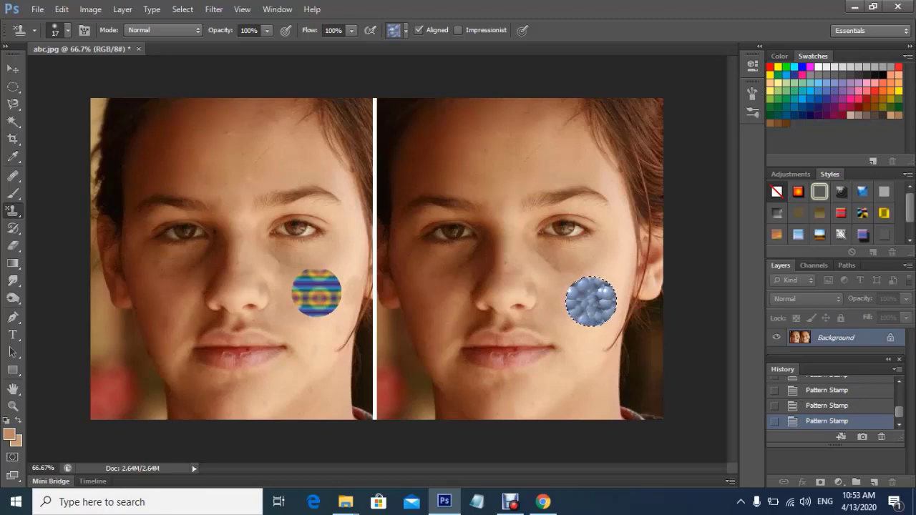
{"action": "key", "text": "ctrl+d"}
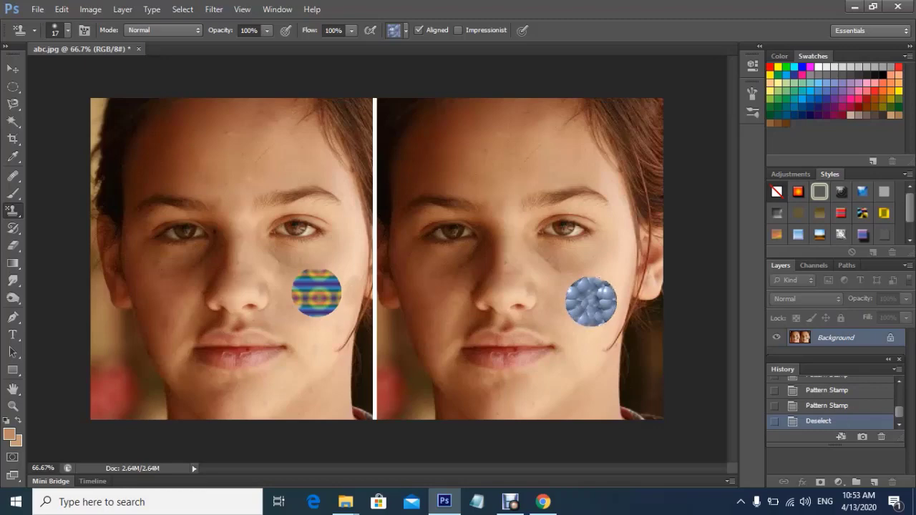